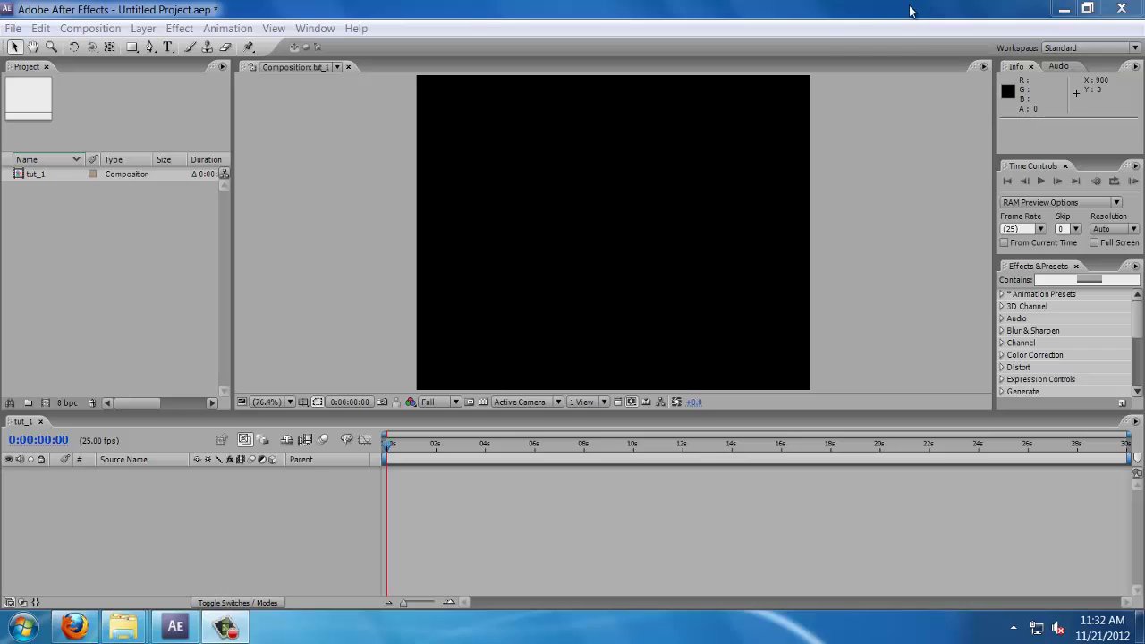
click(827, 39)
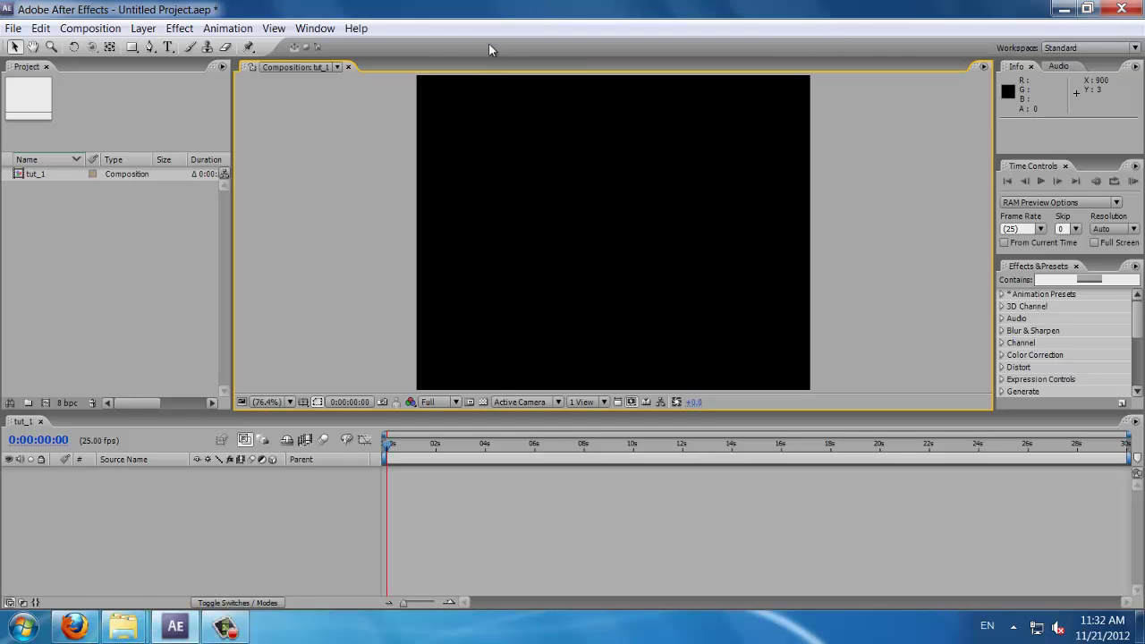
click(93, 229)
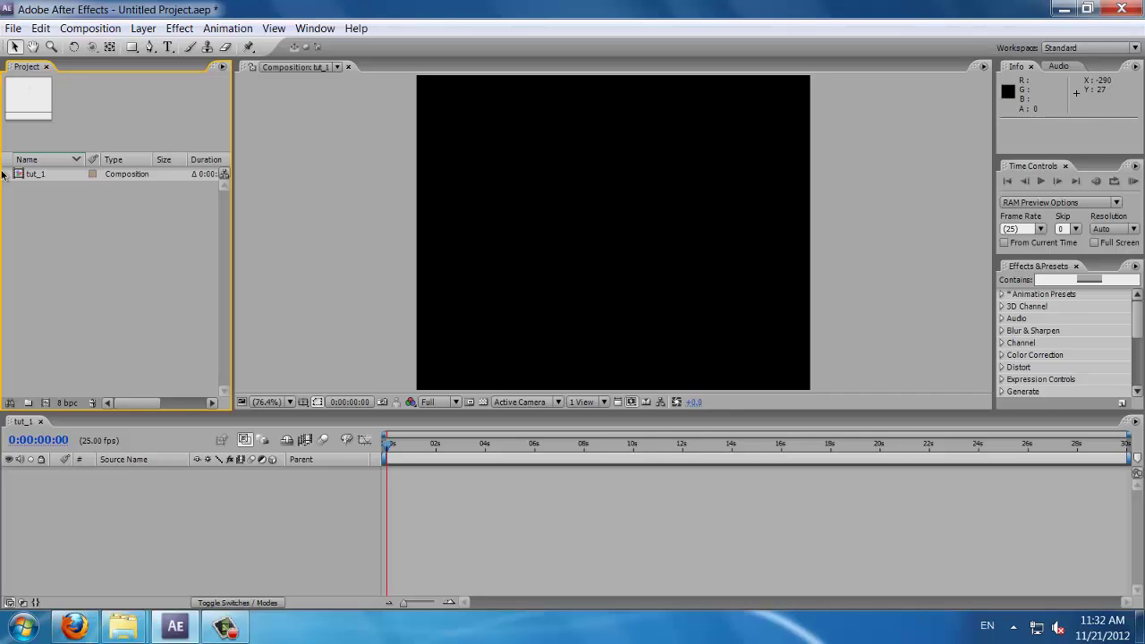
click(32, 176)
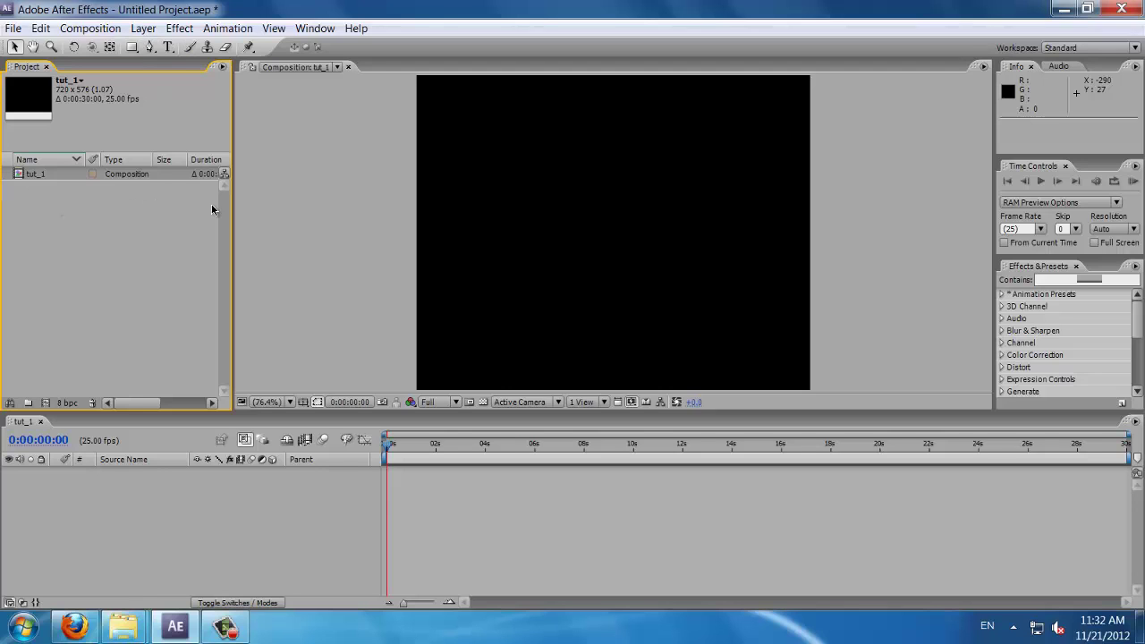
mouse_move(233, 209)
mouse_down()
mouse_move(296, 210)
mouse_move(231, 210)
mouse_up()
click(13, 30)
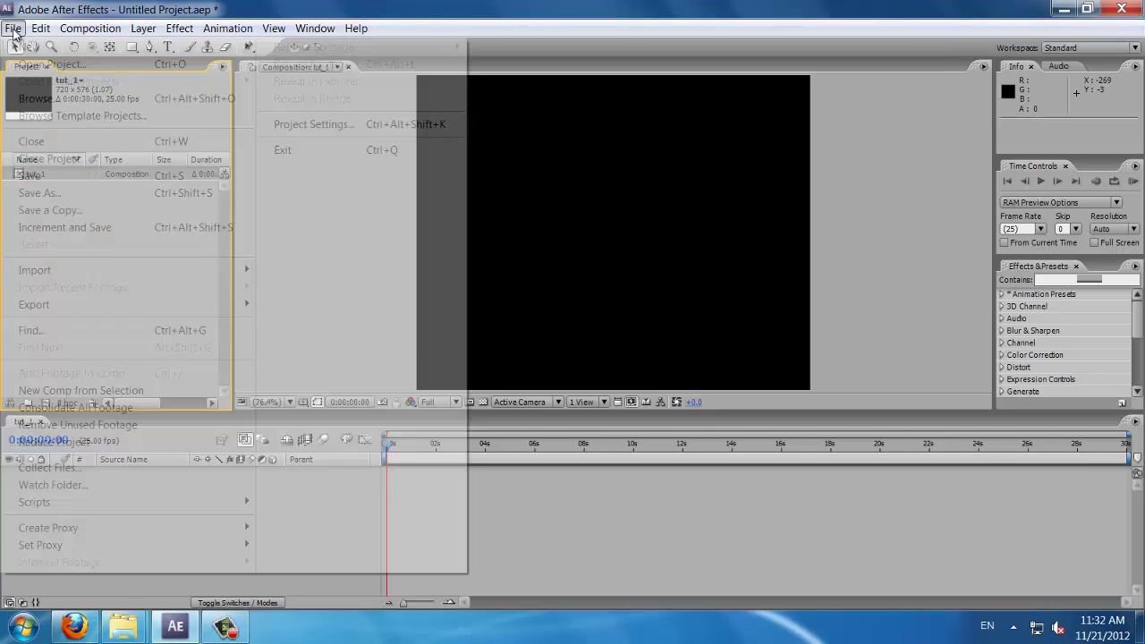
mouse_move(86, 47)
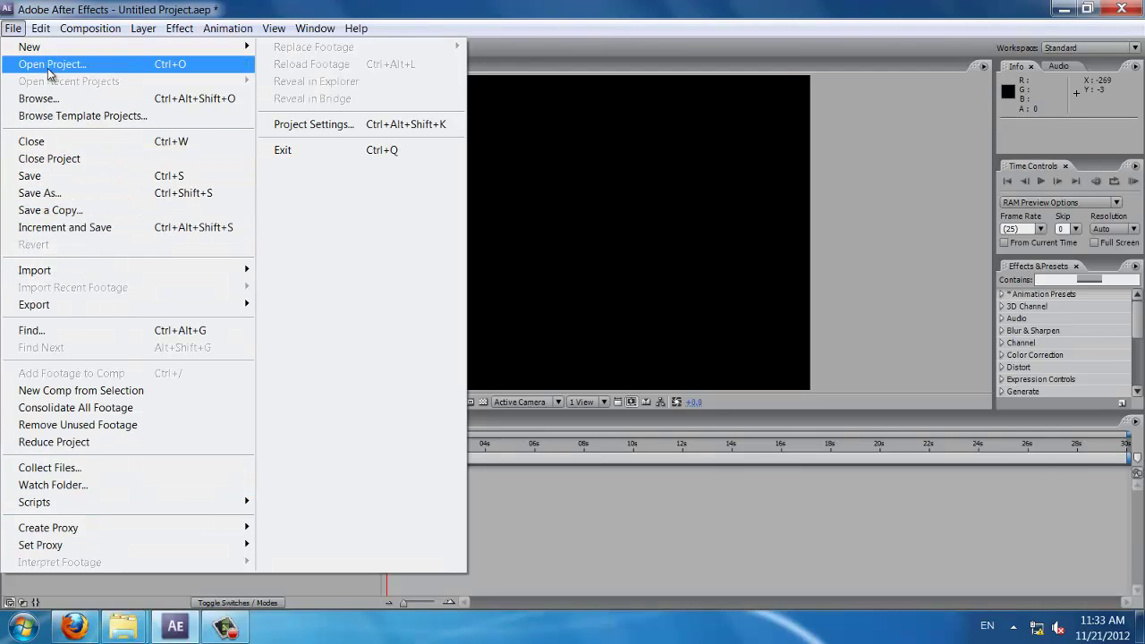
mouse_move(44, 32)
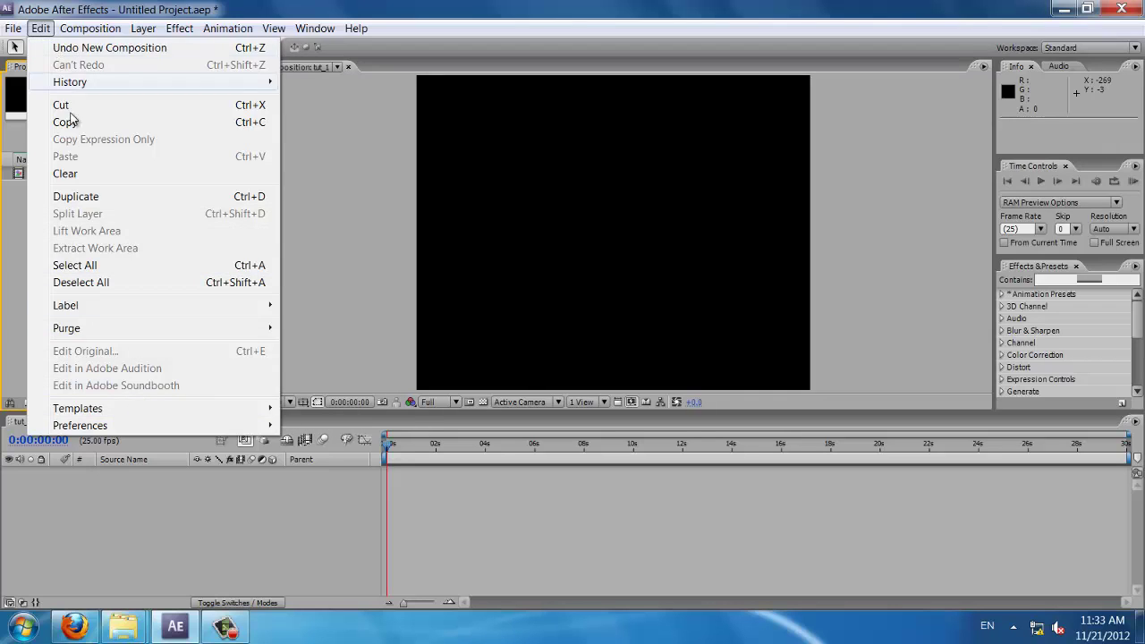
click(41, 29)
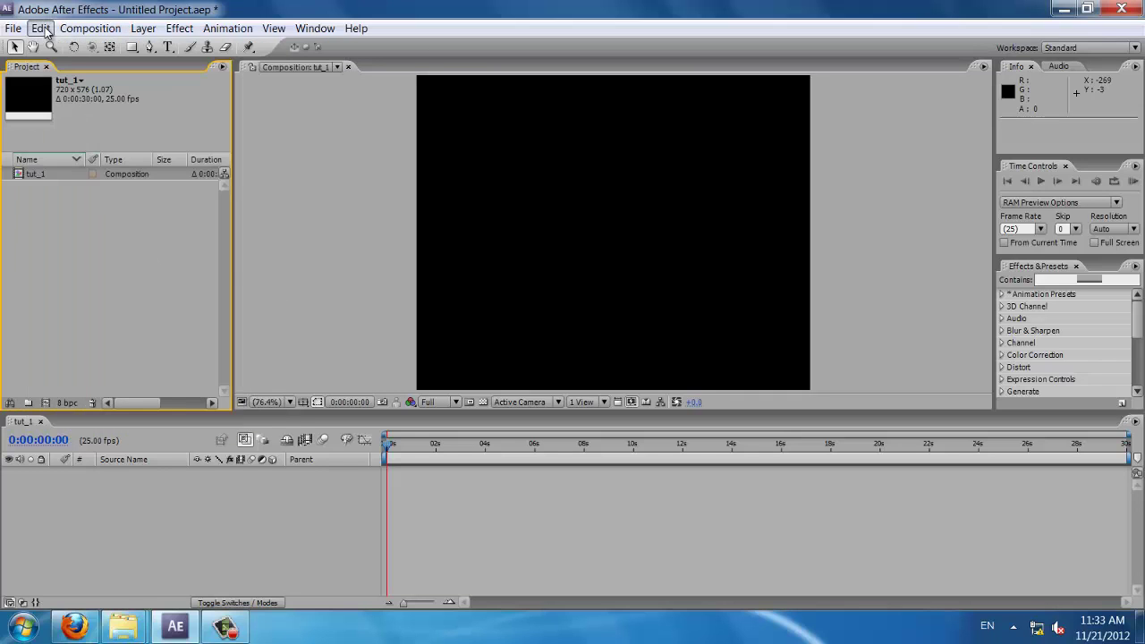
click(42, 30)
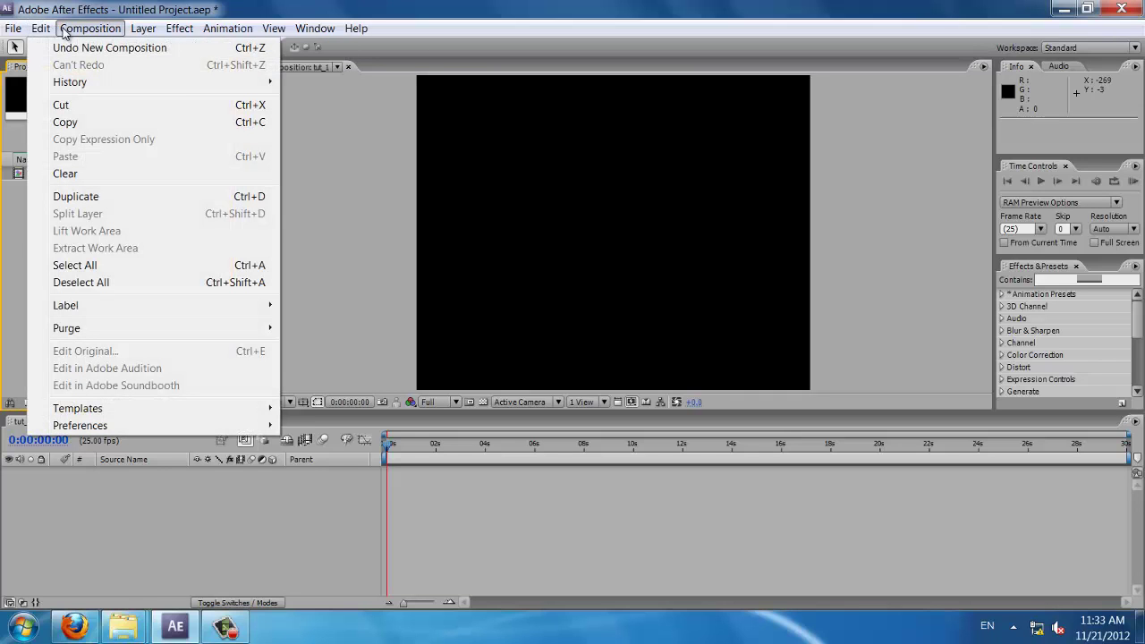
mouse_move(64, 32)
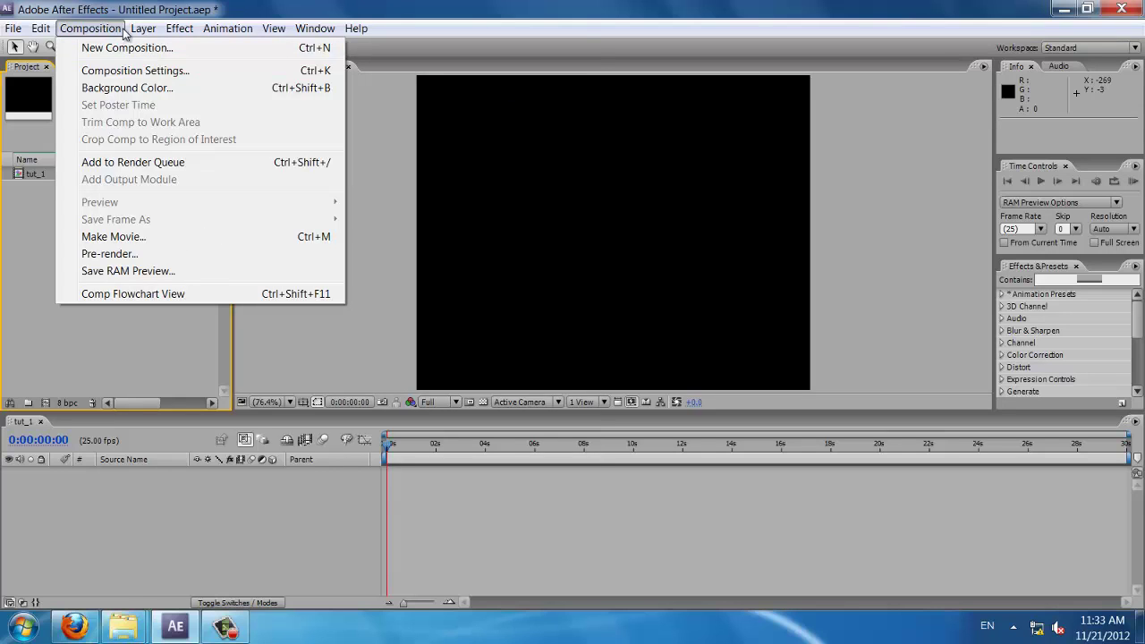
mouse_move(136, 32)
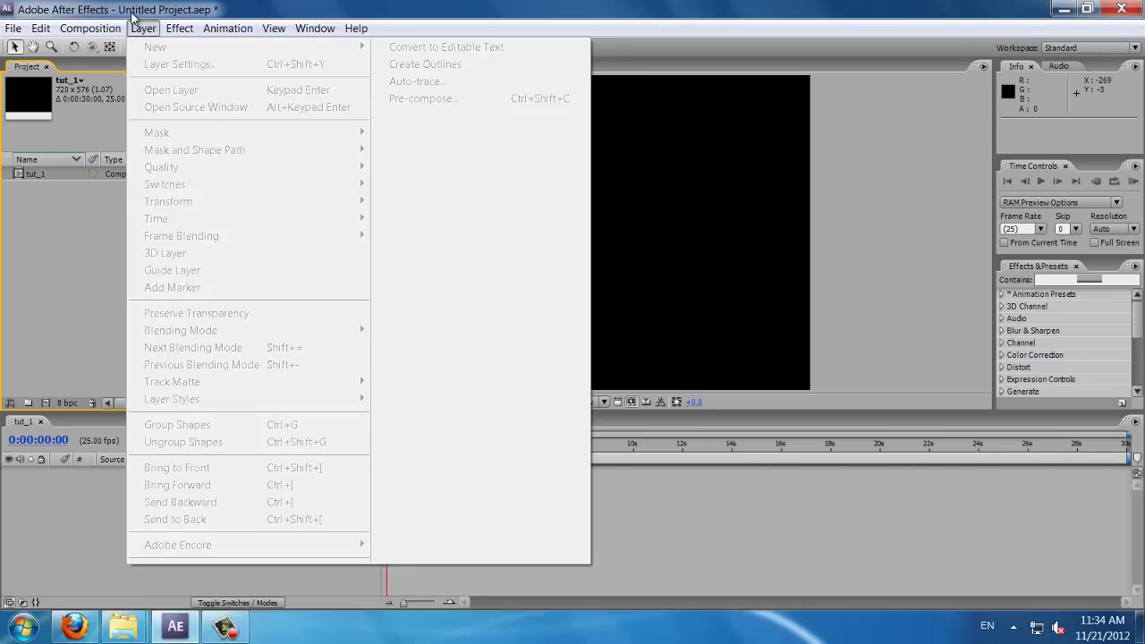
mouse_move(173, 30)
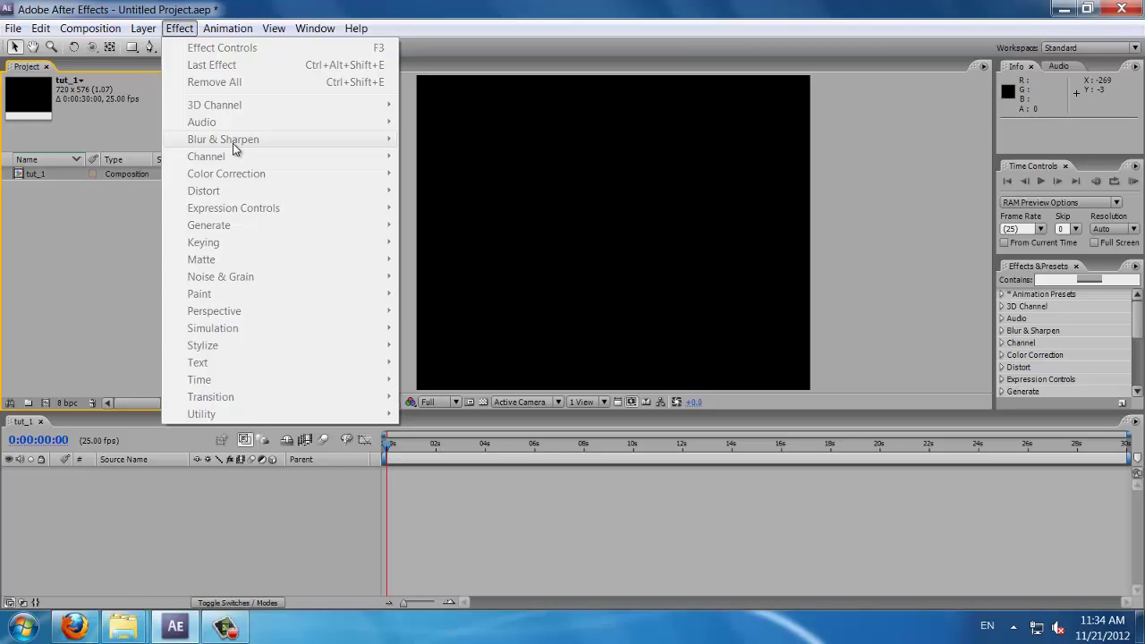
mouse_move(233, 32)
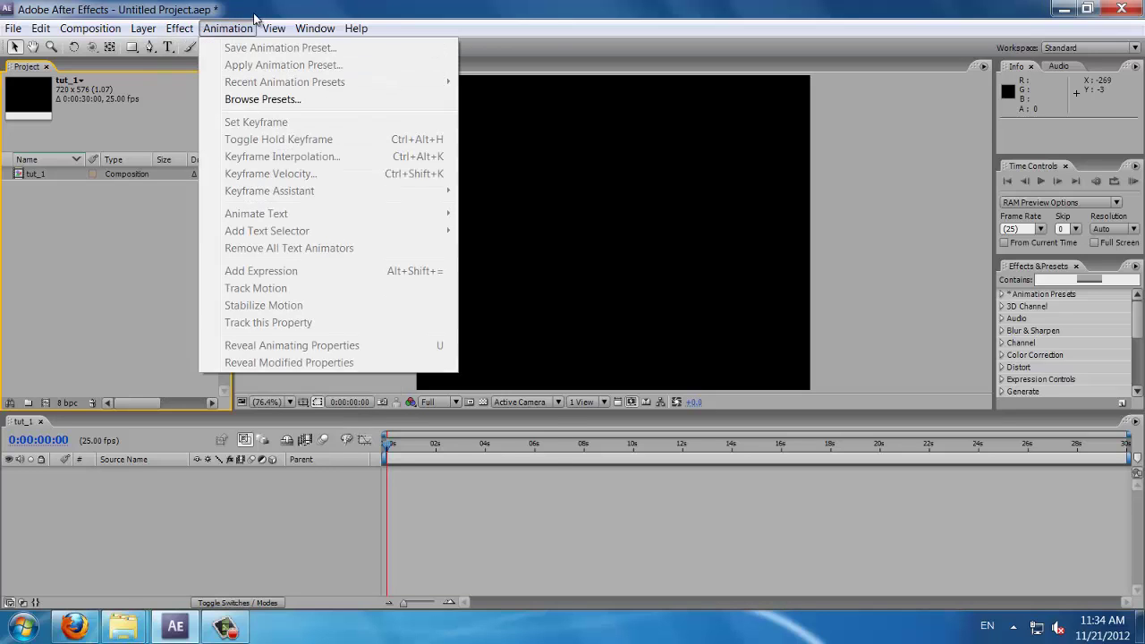
mouse_move(314, 31)
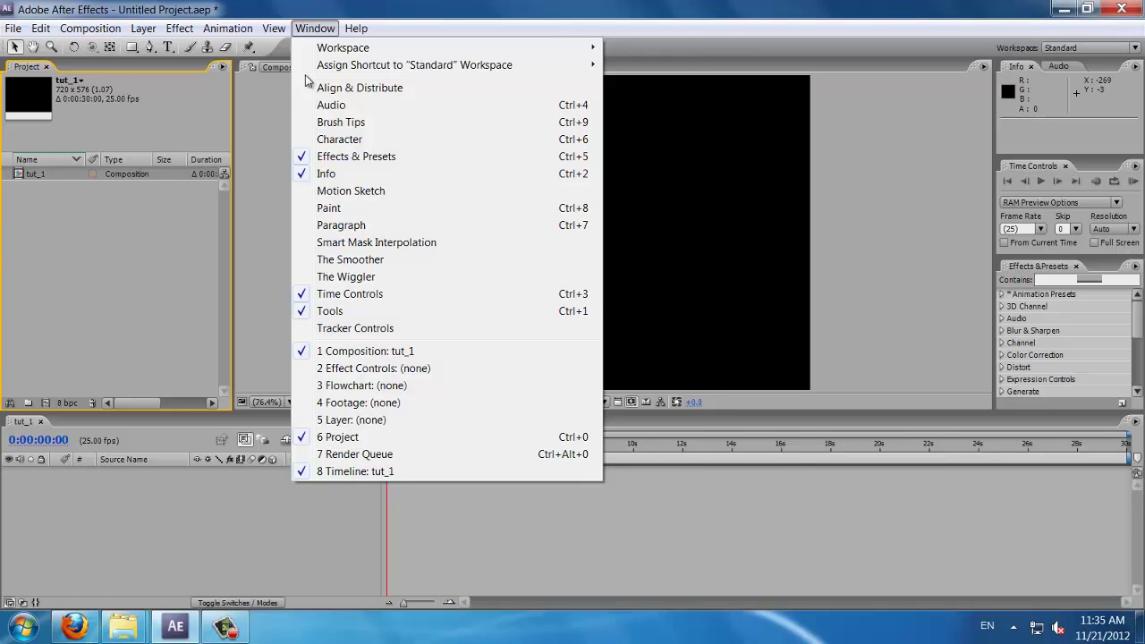
click(349, 28)
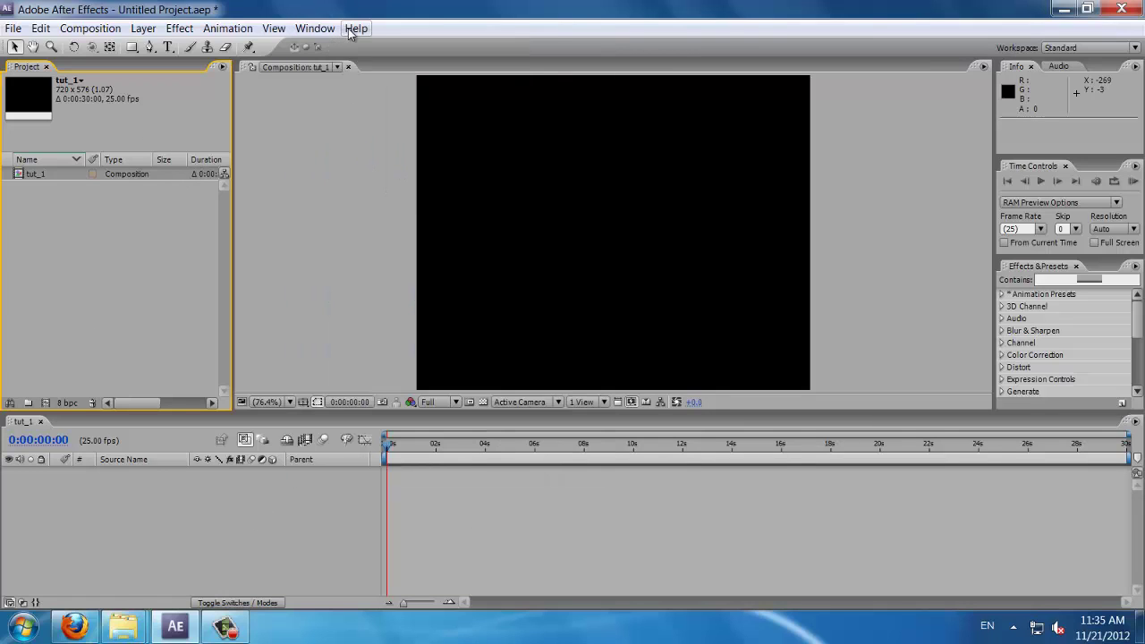
click(350, 29)
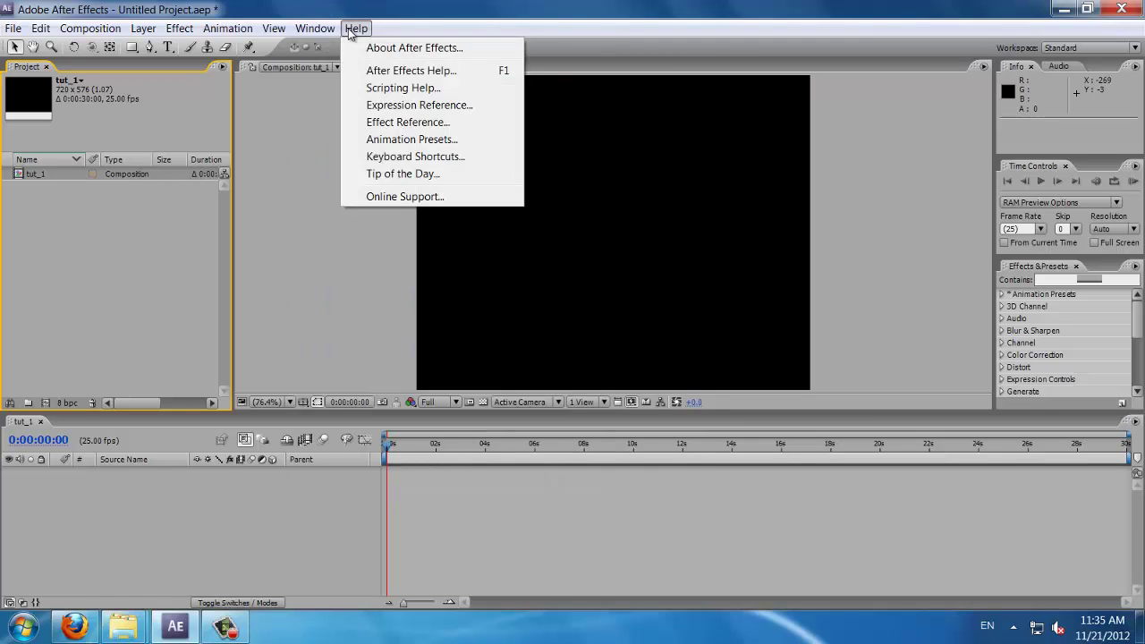
click(279, 7)
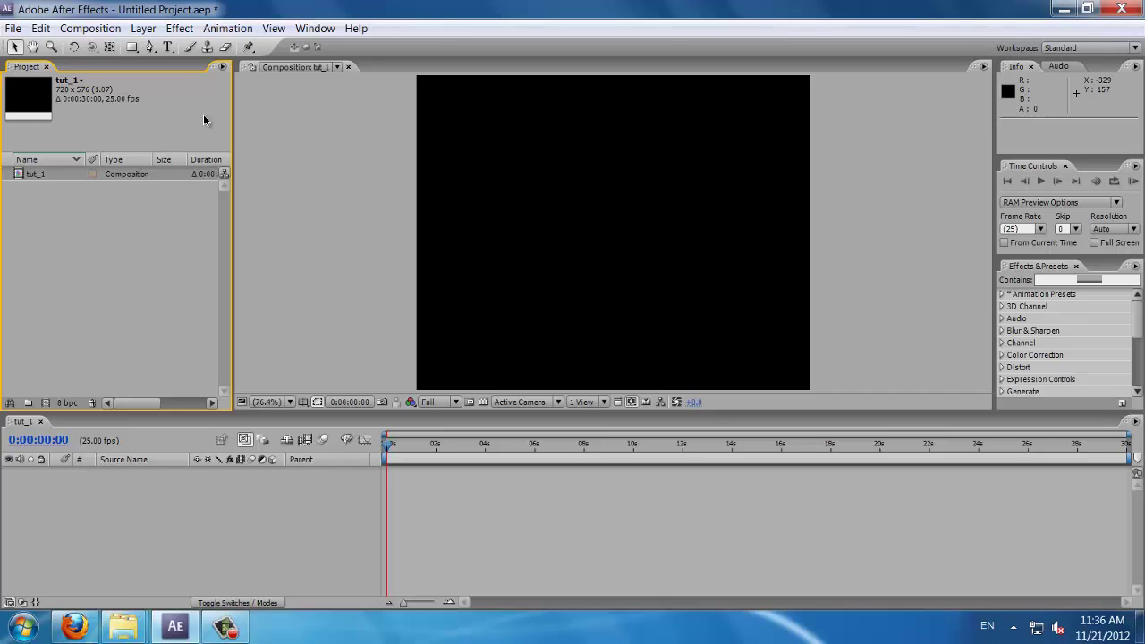
click(74, 272)
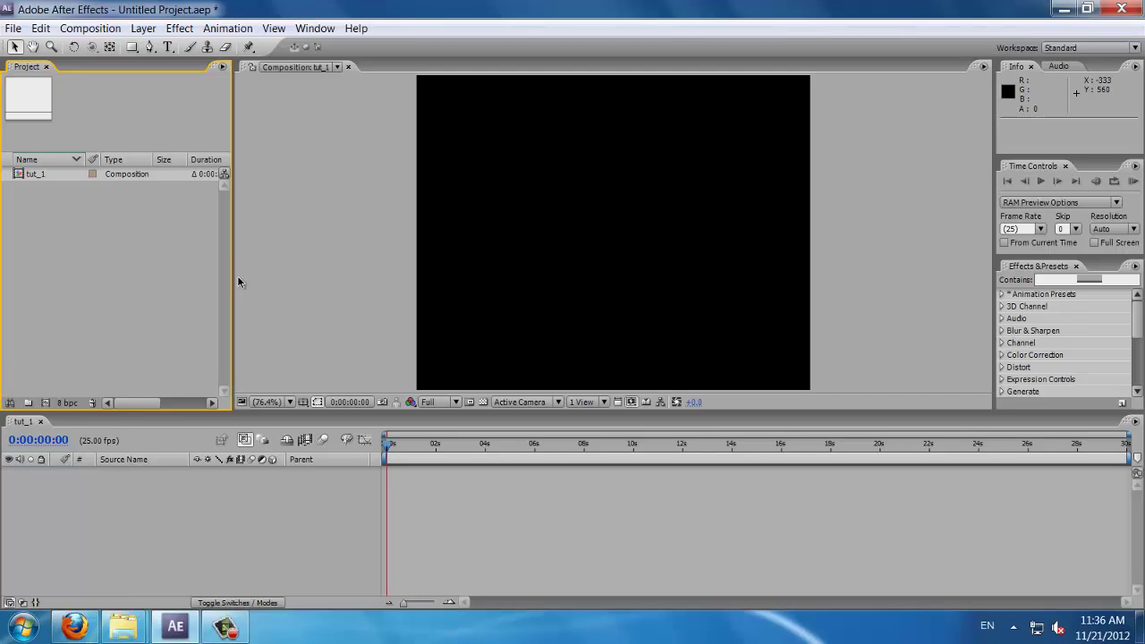
double_click(89, 229)
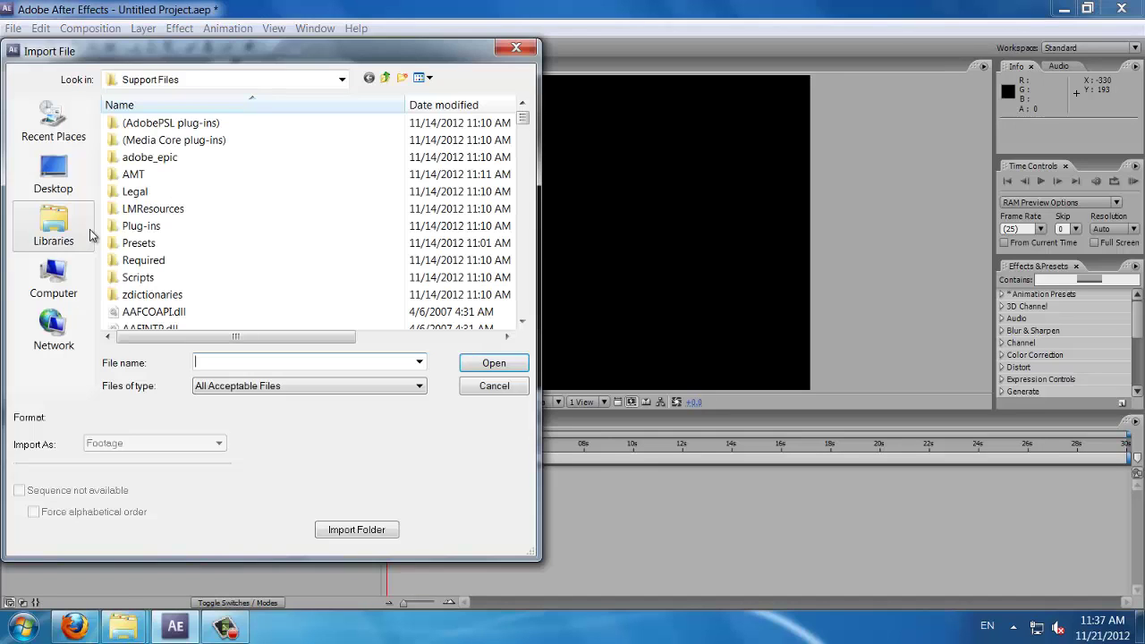
click(522, 42)
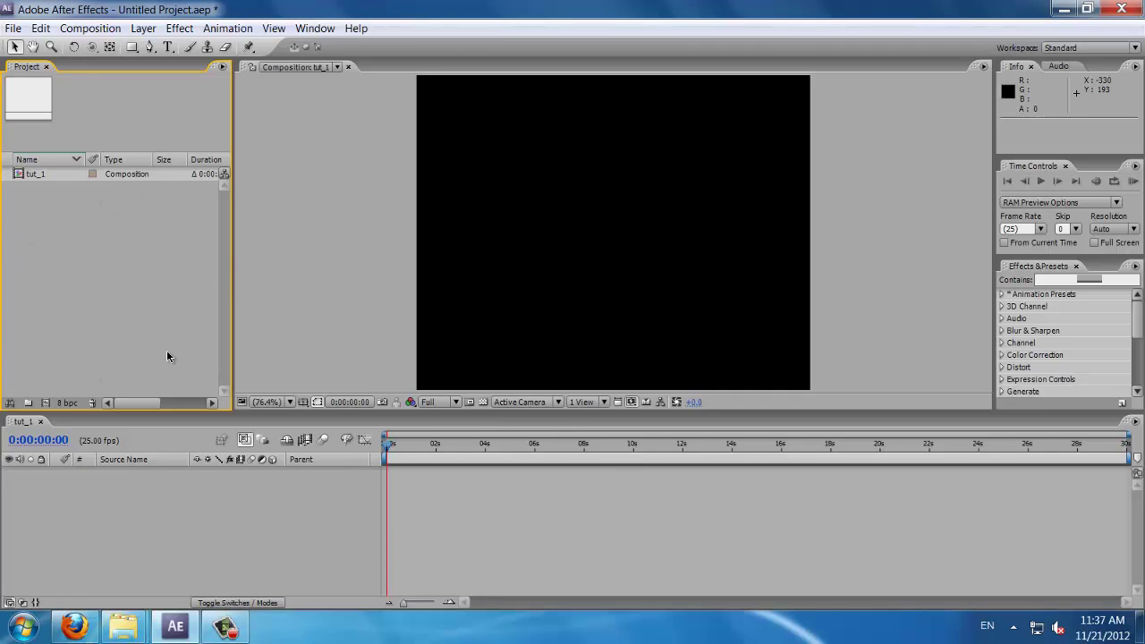
Import Chrysanthemum.jpg as footage from the Sample Pictures folder in the Pictures library
double_click(117, 271)
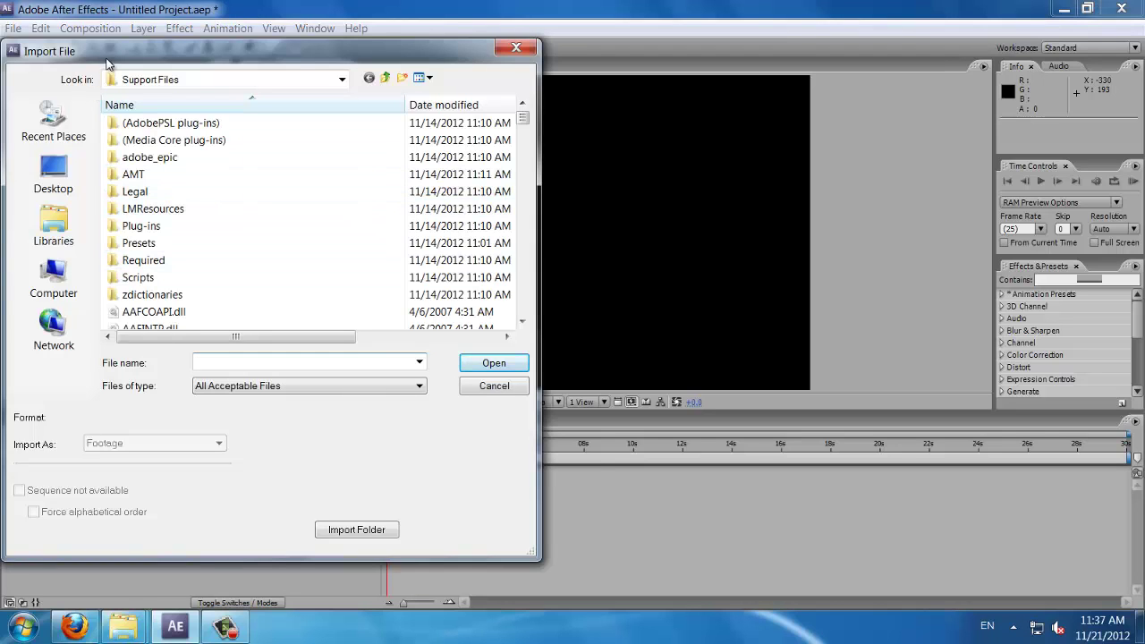
drag(107, 50, 161, 34)
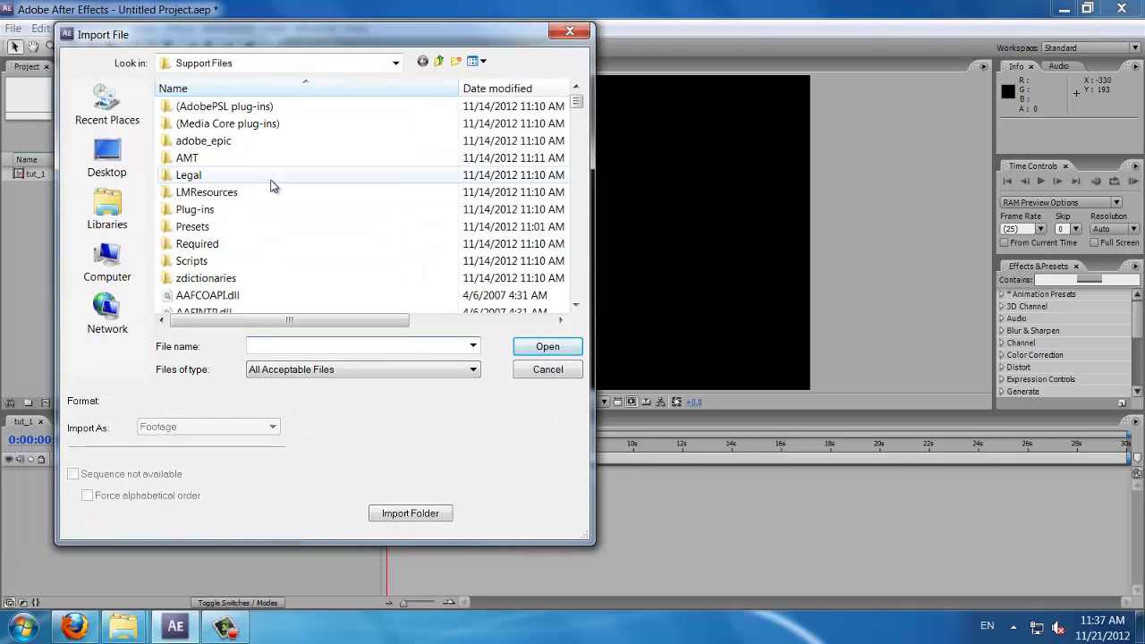
click(141, 215)
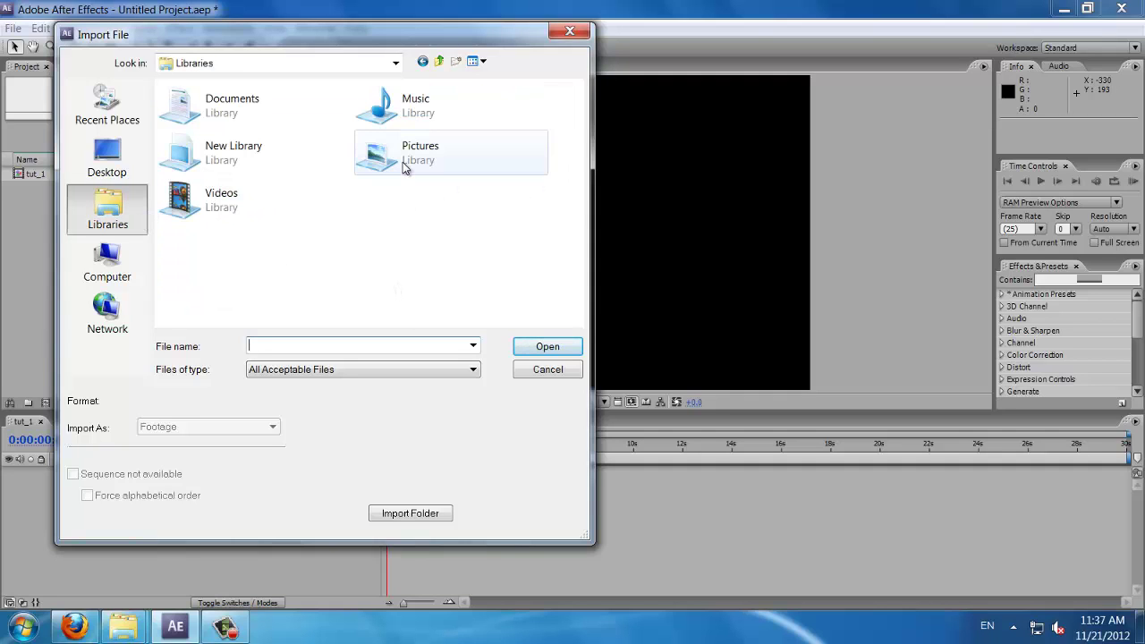
double_click(428, 176)
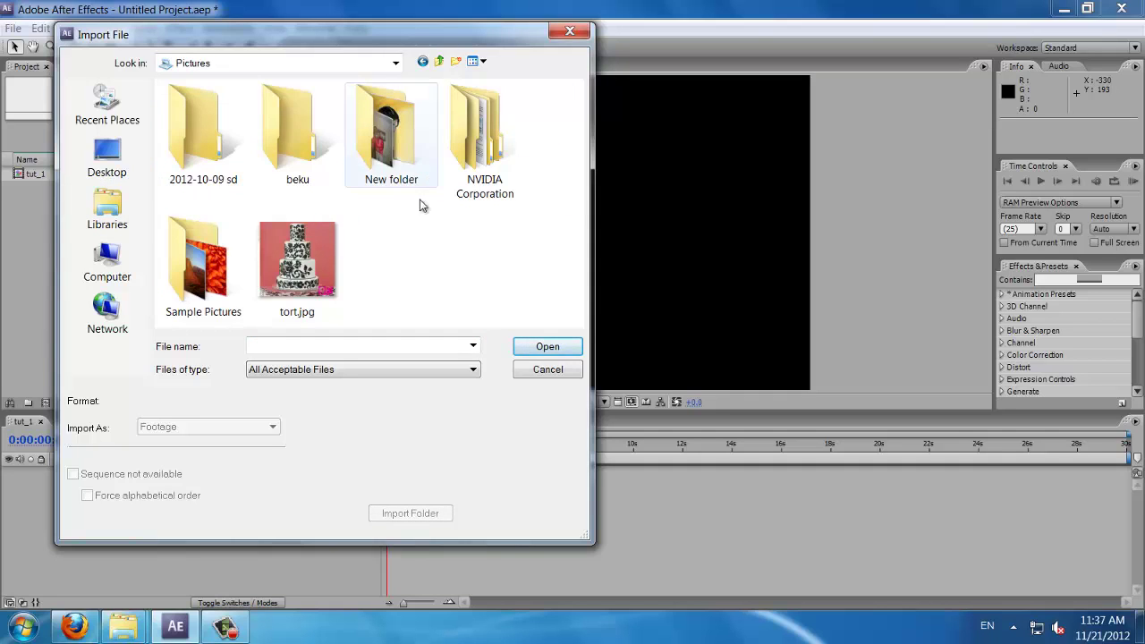
double_click(181, 277)
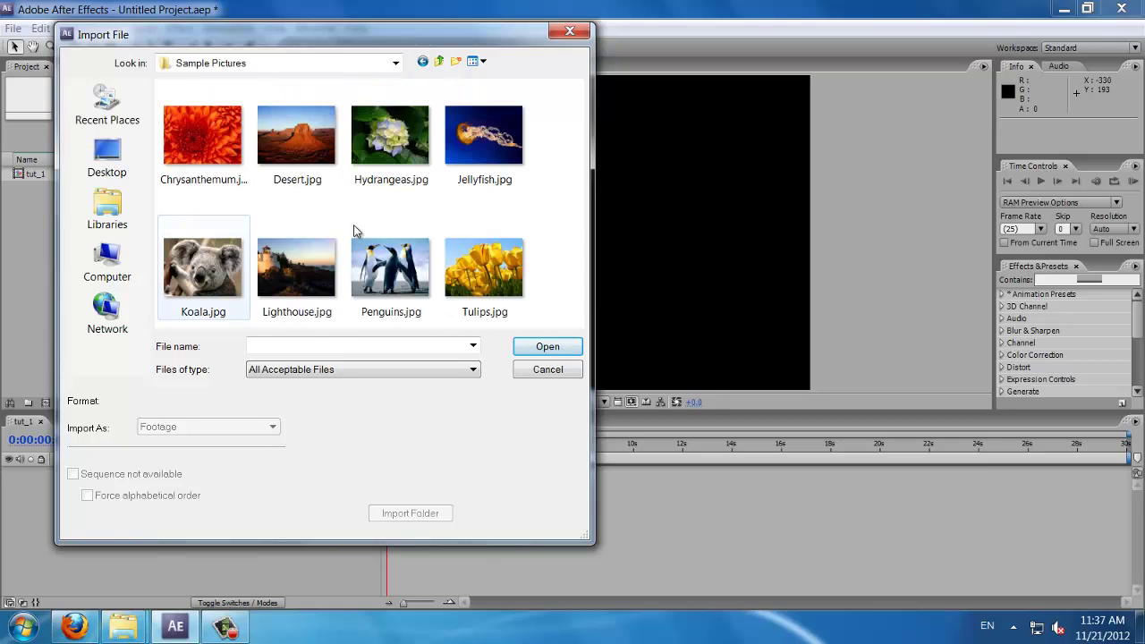
drag(545, 119, 178, 291)
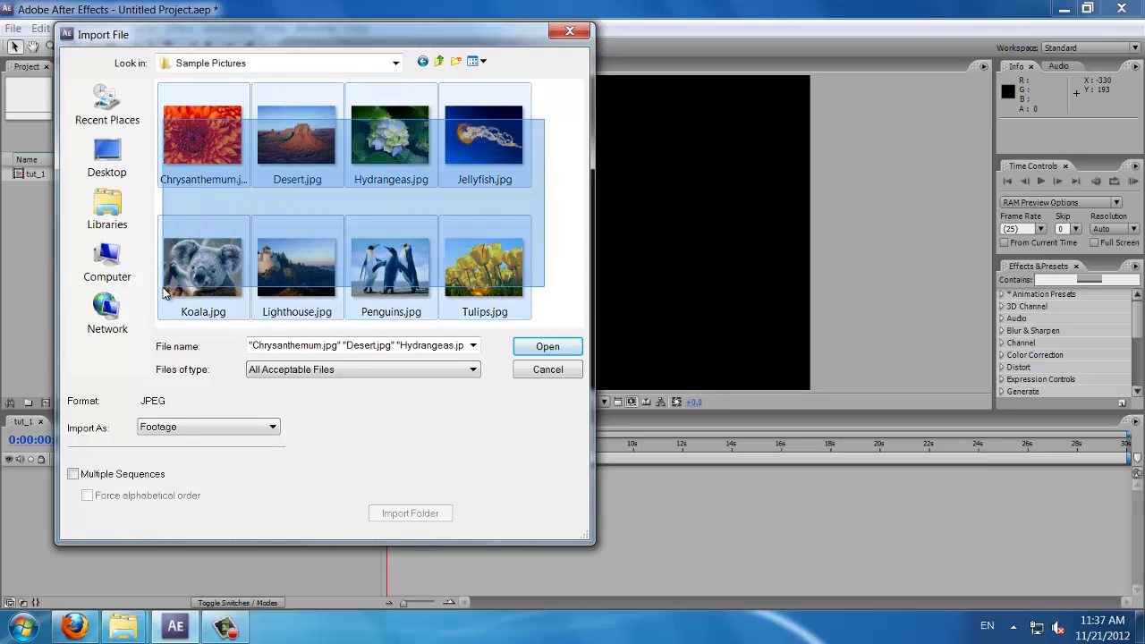
click(572, 109)
click(517, 132)
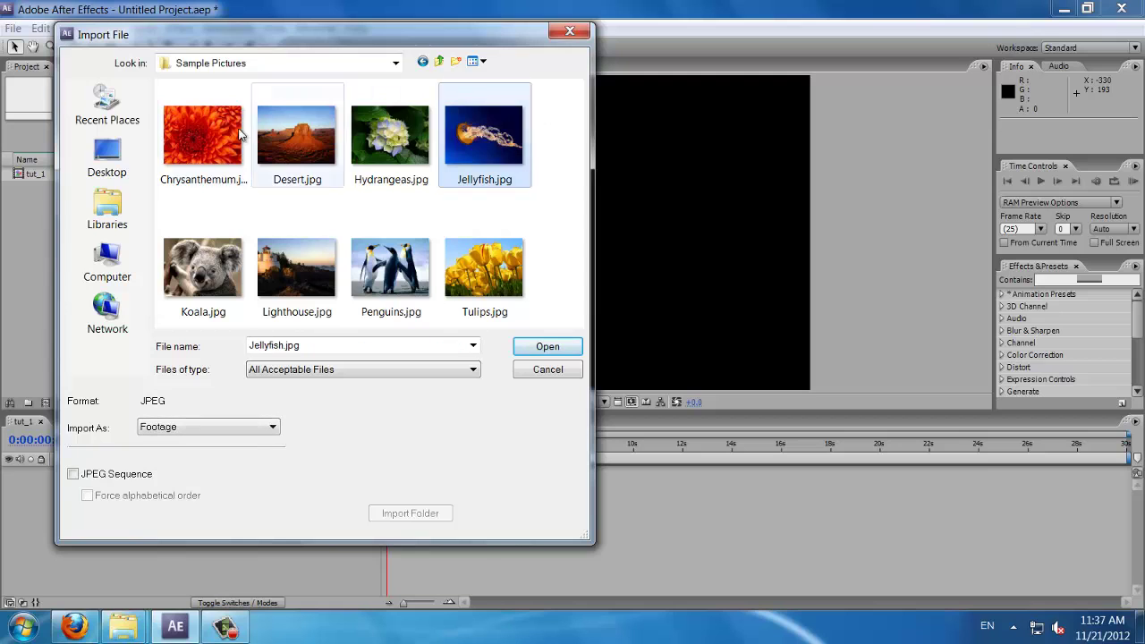
click(193, 143)
click(552, 350)
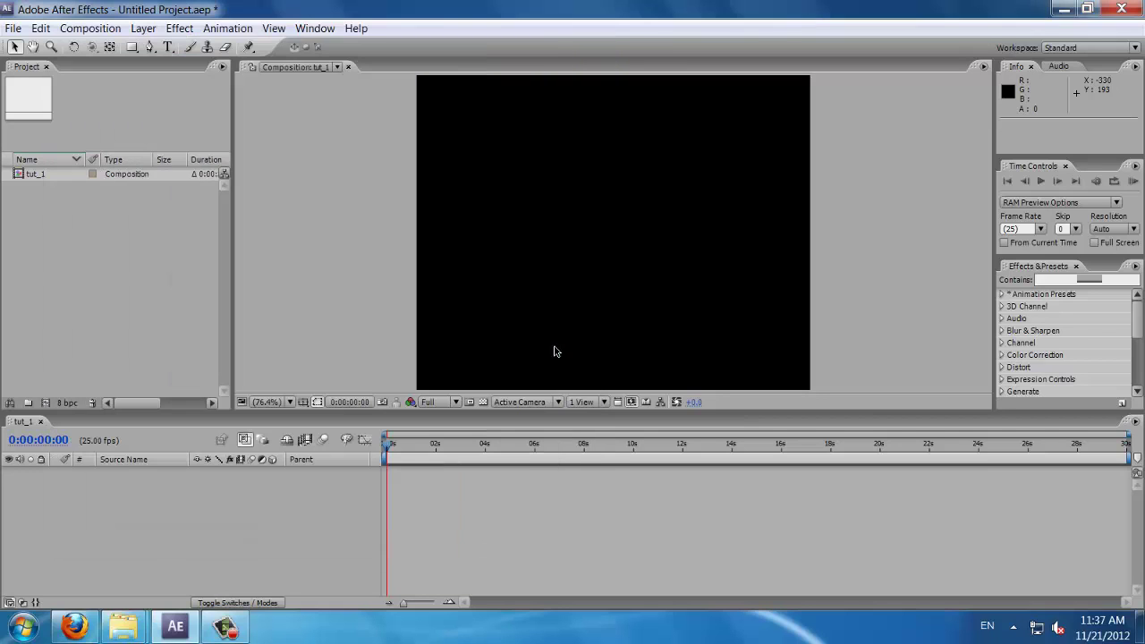
Import Chrysanthemum.jpg, Lighthouse.jpg, Koala.jpg and Jellyfish.jpg together as footage from the Sample Pictures folder
click(156, 303)
double_click(157, 304)
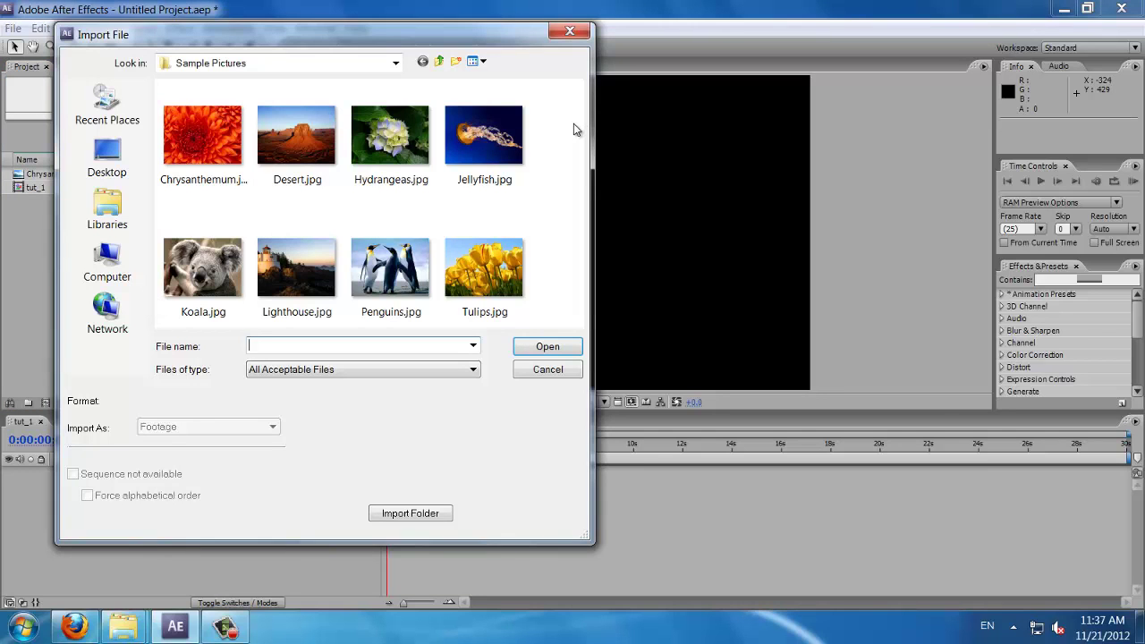
drag(573, 127, 169, 317)
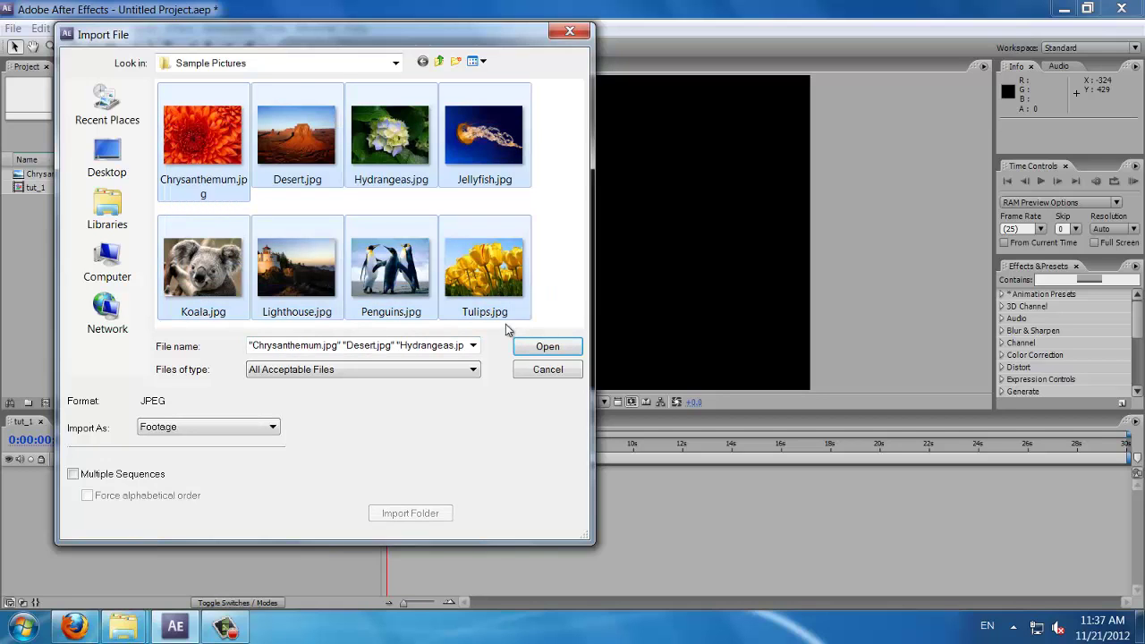
click(198, 184)
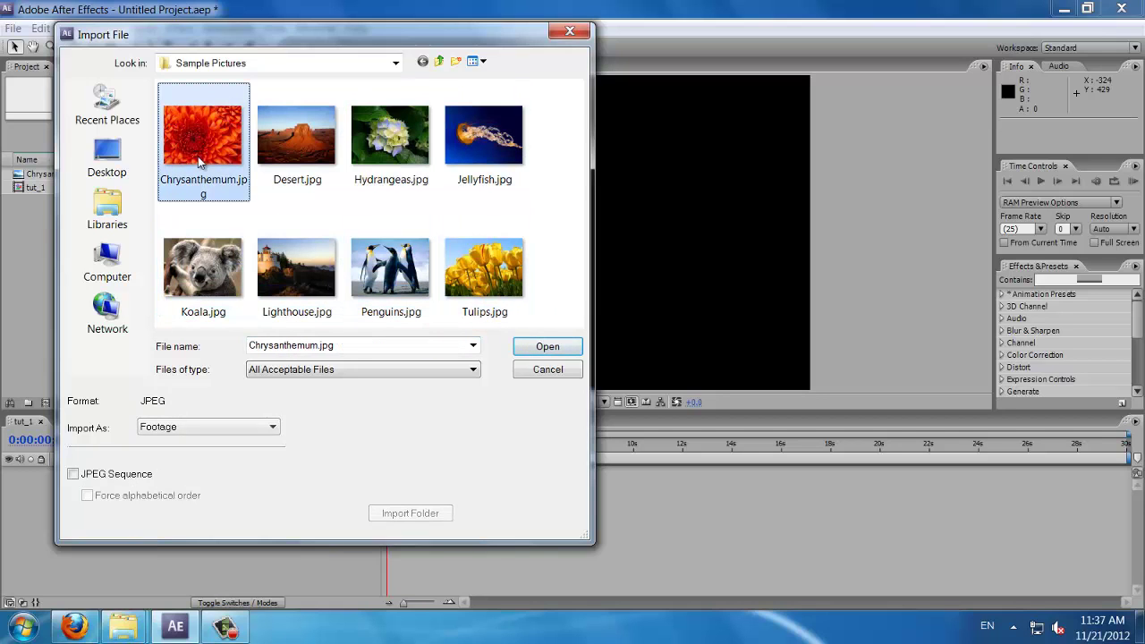
ctrl+click(288, 300)
ctrl+click(206, 281)
ctrl+click(497, 136)
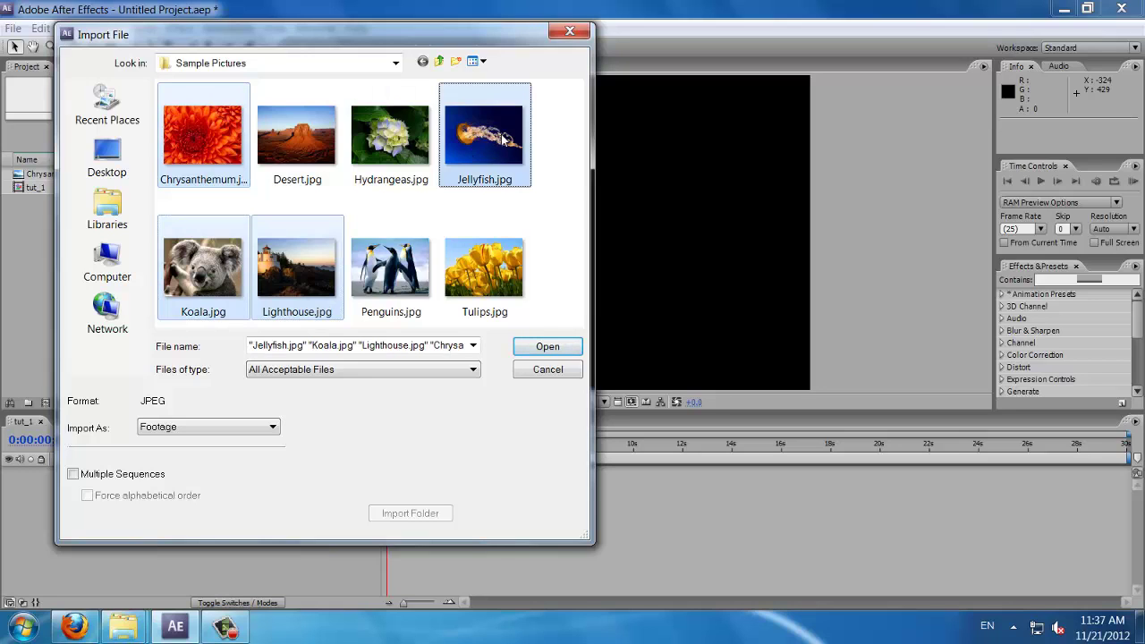
click(550, 346)
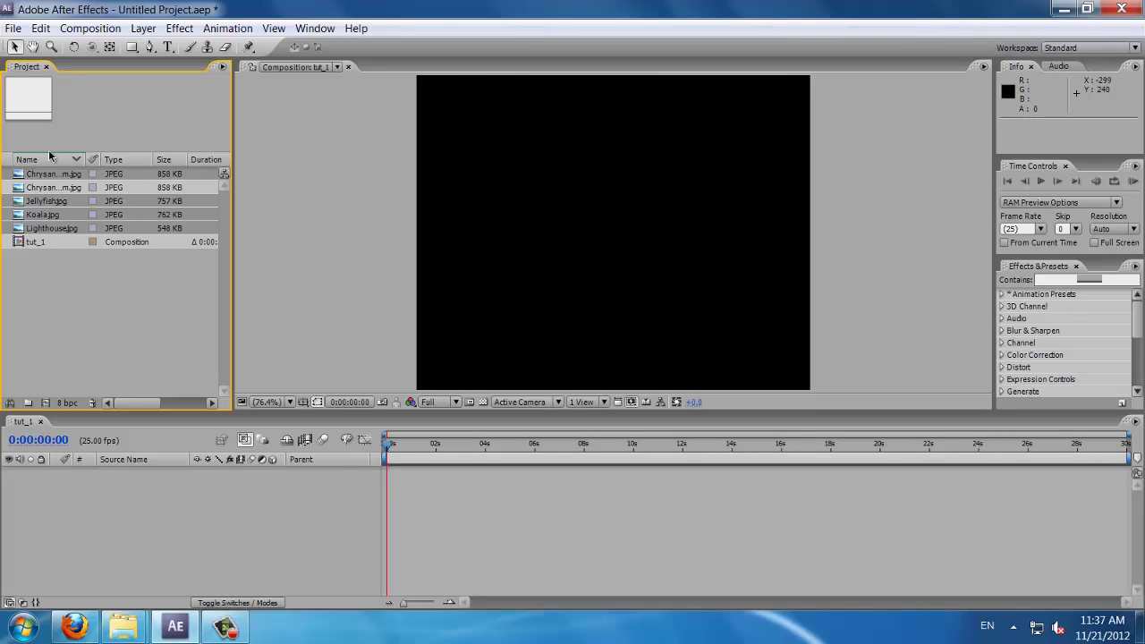
Preview the imported Lighthouse, Jellyfish and Chrysanthemum images one by one in the project
click(65, 288)
click(55, 229)
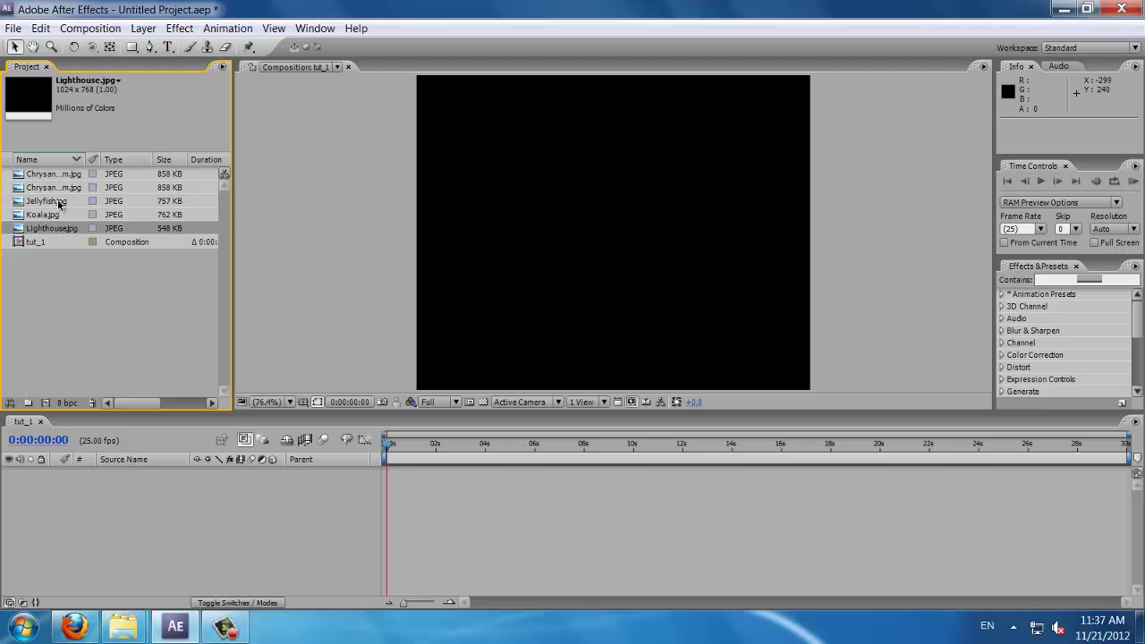
click(60, 201)
click(64, 188)
click(64, 189)
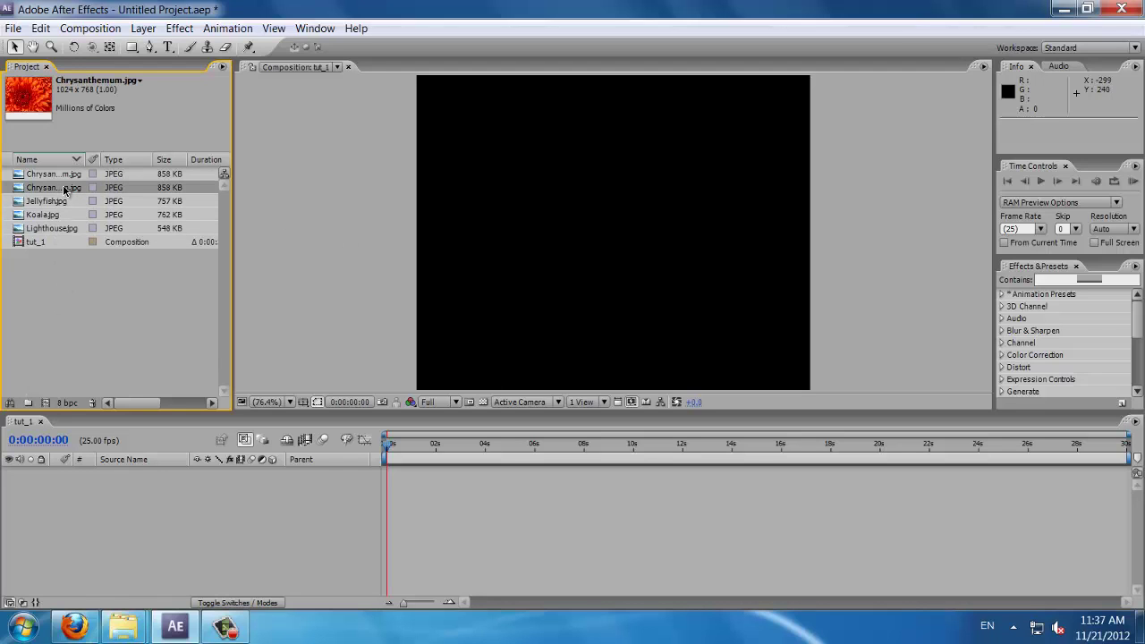
click(94, 200)
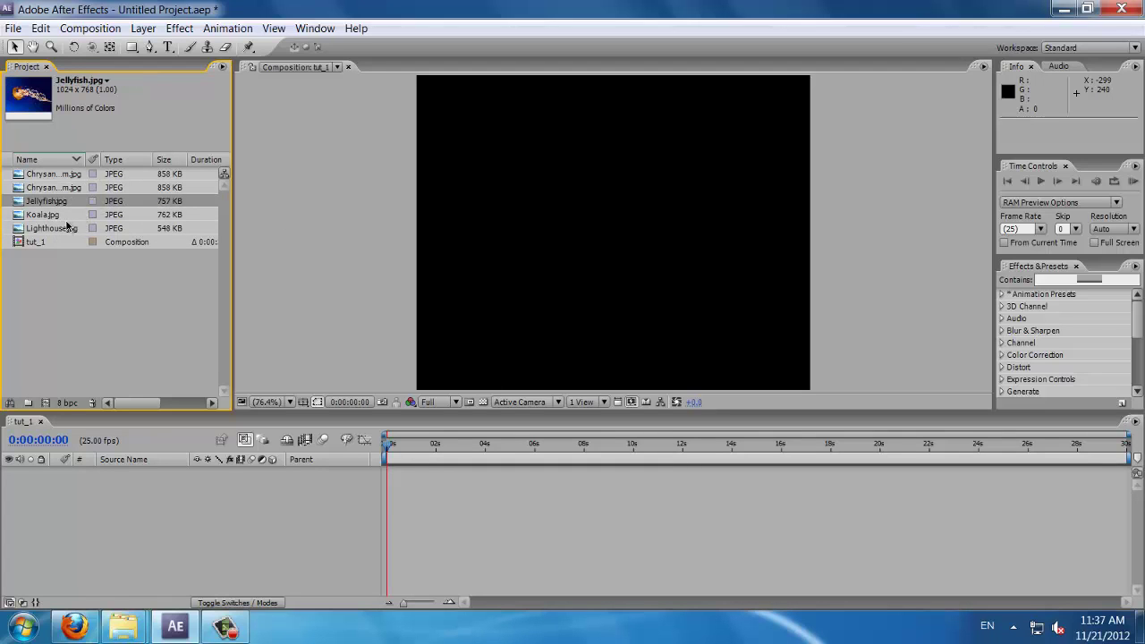
Check the thumbnails and details of Lighthouse.jpg, both Chrysanthemum.jpg copies and Koala.jpg in the project, finishing on Lighthouse.jpg
click(68, 227)
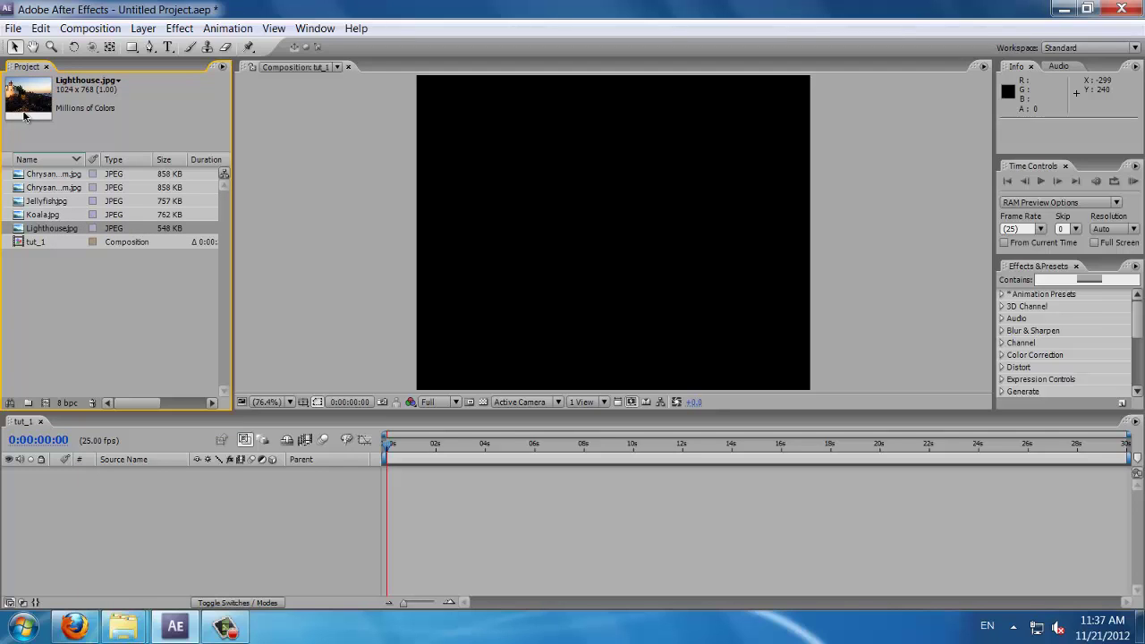
click(49, 185)
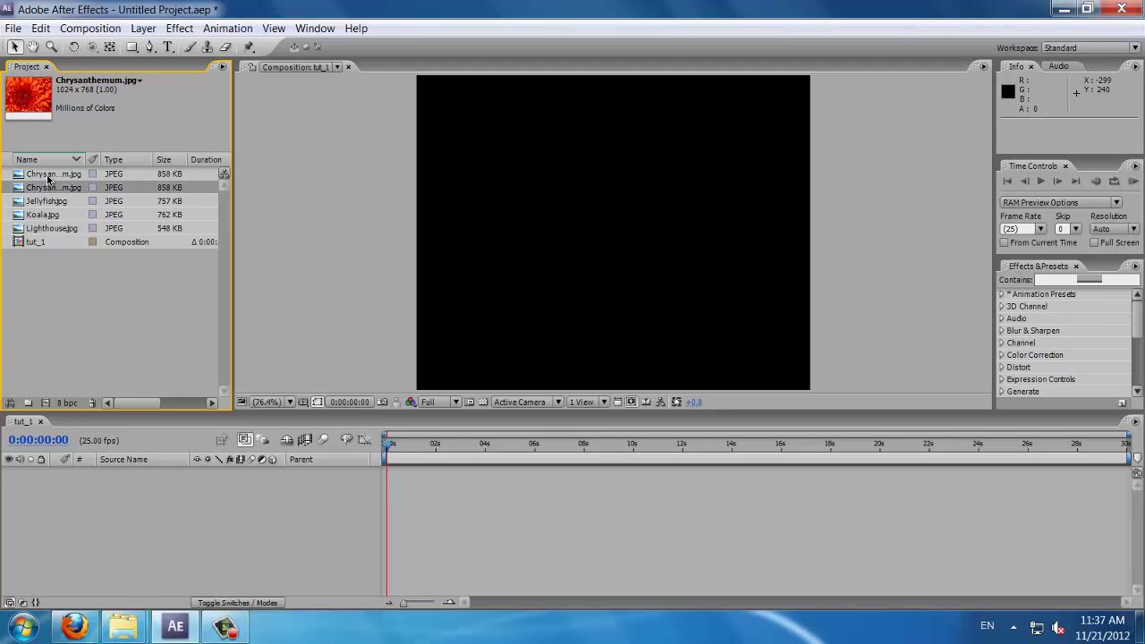
click(48, 176)
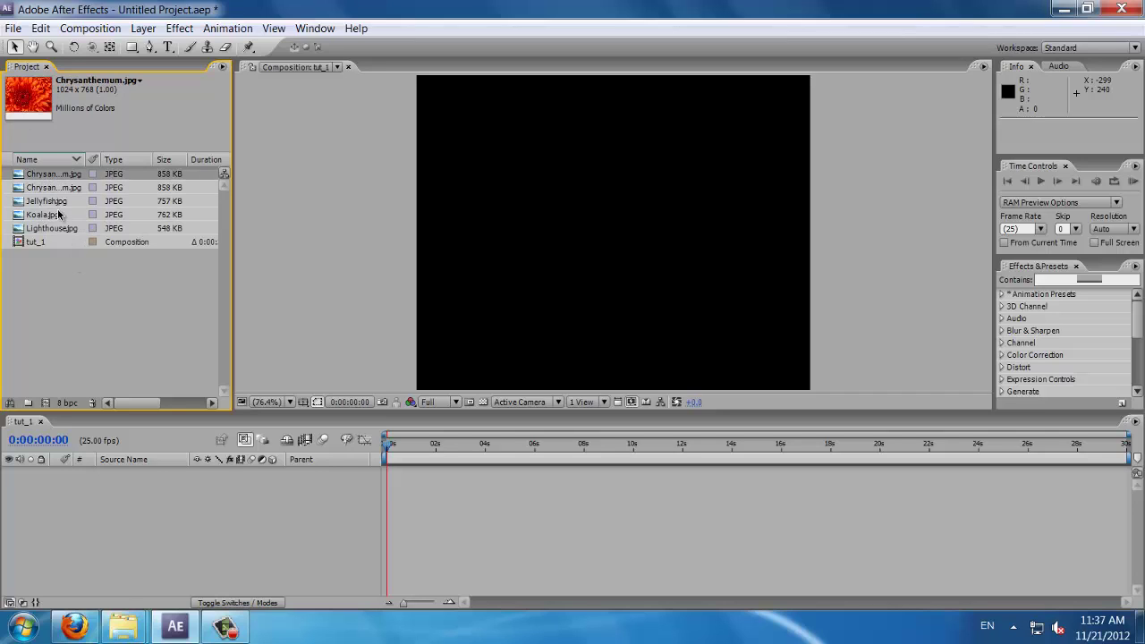
click(59, 216)
click(58, 230)
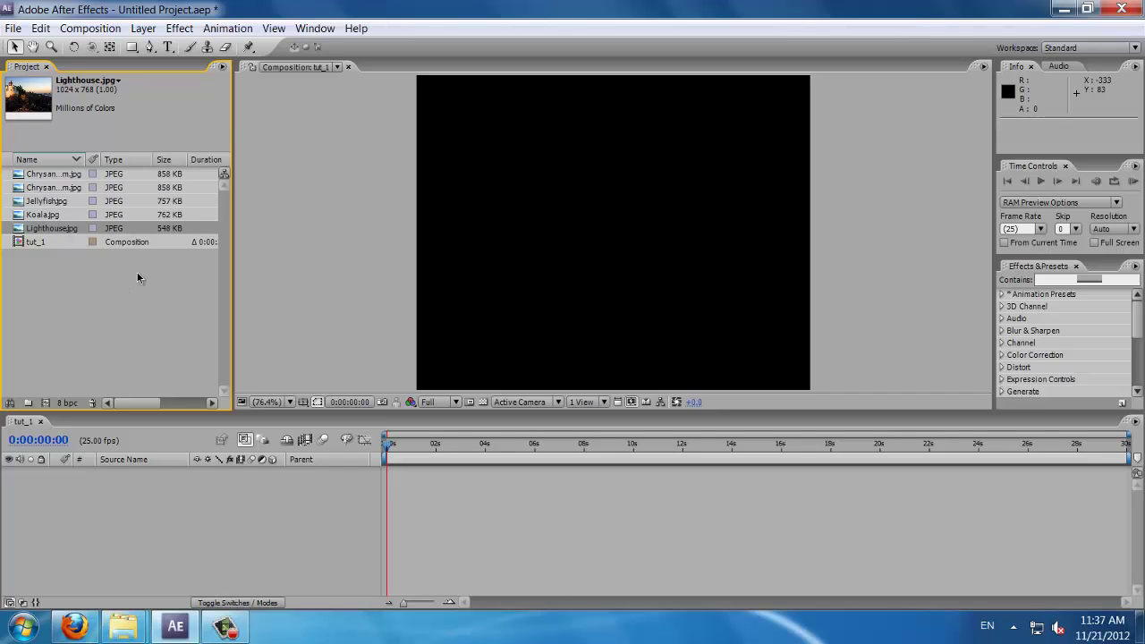
Set the tut_1 composition viewer's magnification to Fit, and test it by making the viewer taller and shorter
click(323, 91)
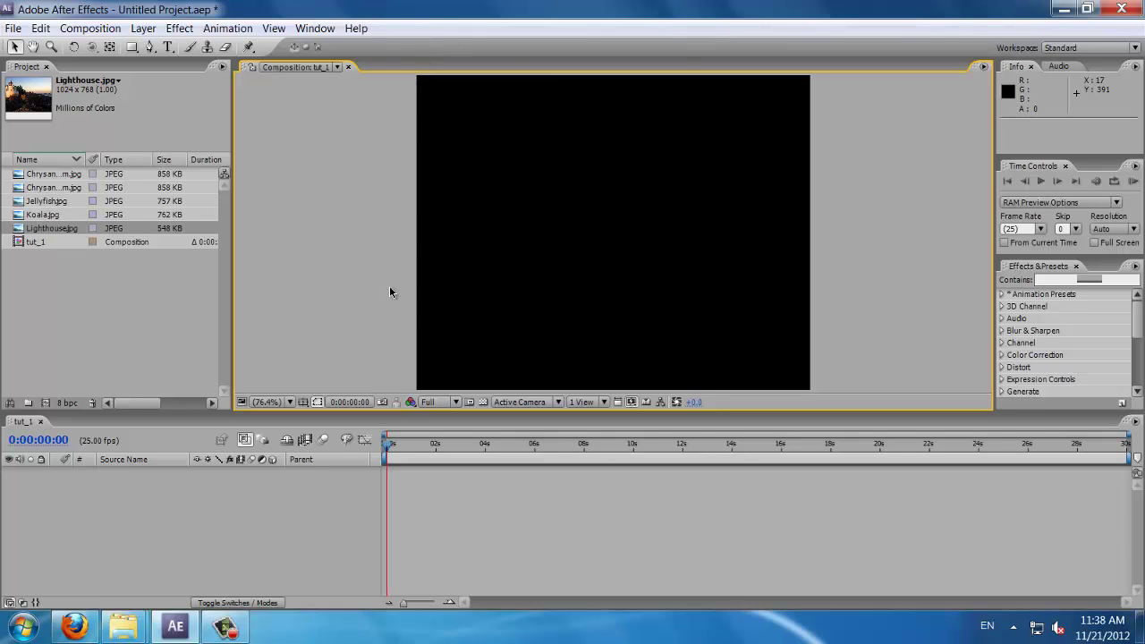
click(286, 403)
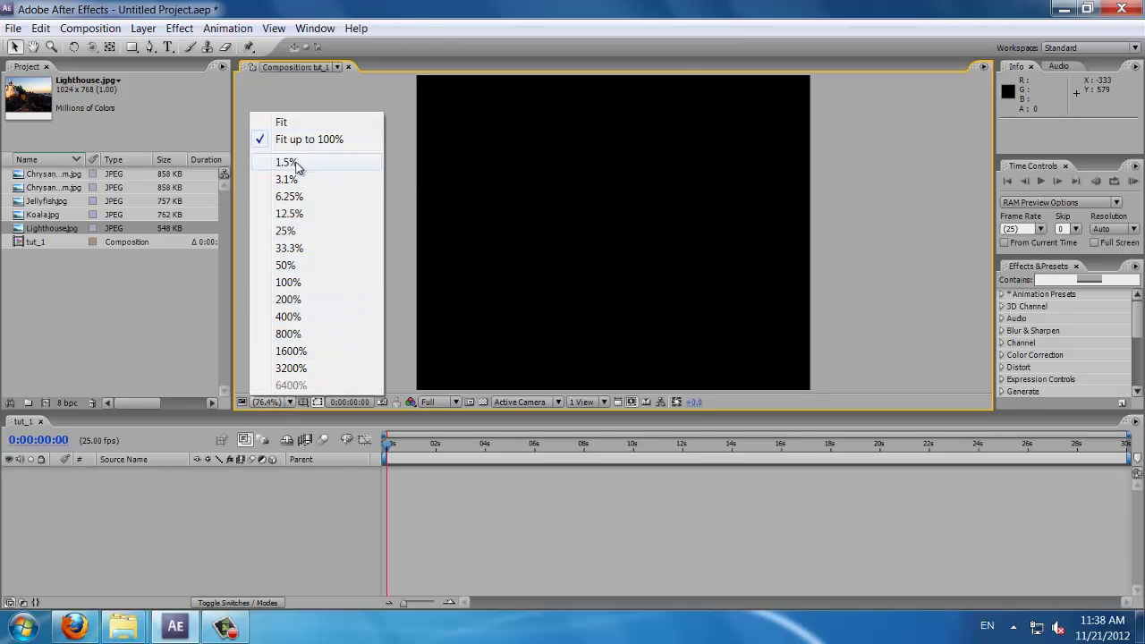
click(442, 214)
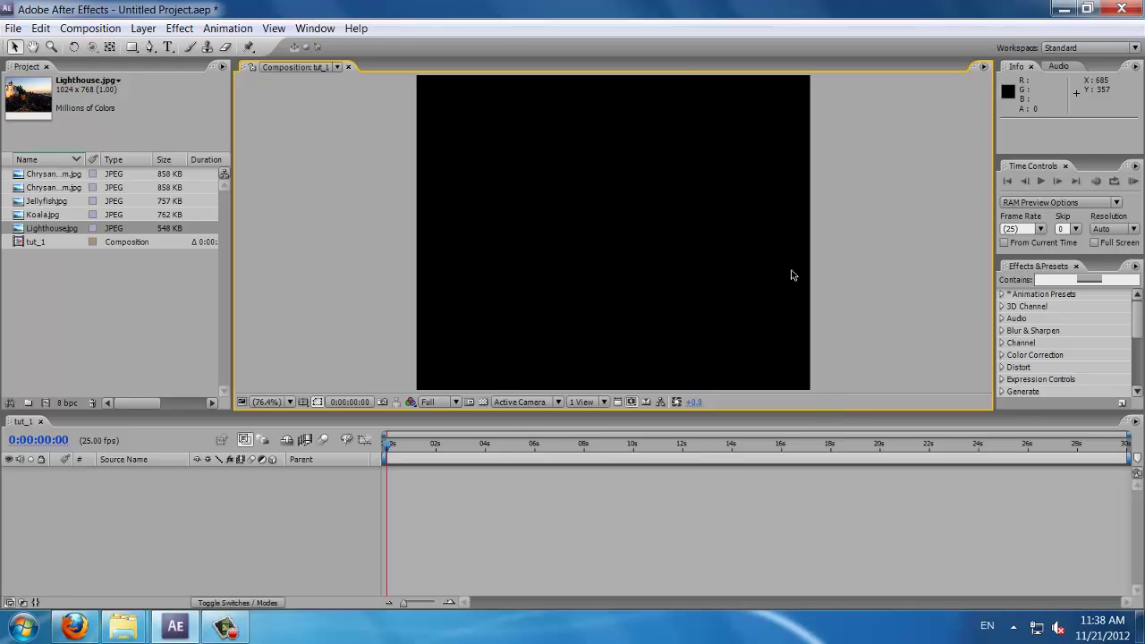
click(290, 402)
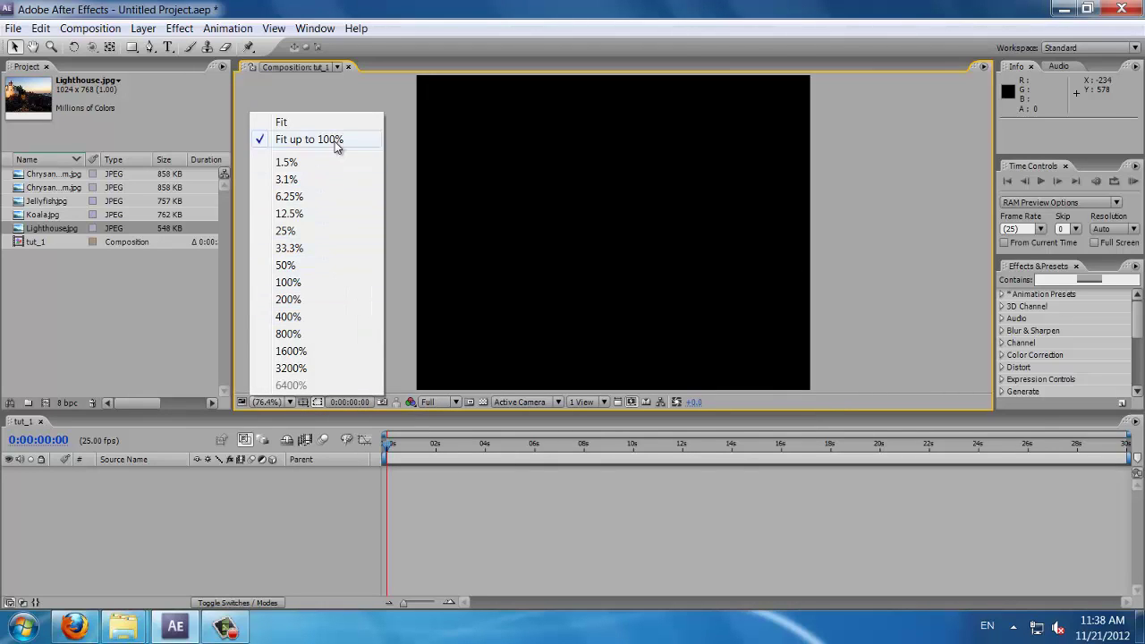
click(336, 141)
click(284, 402)
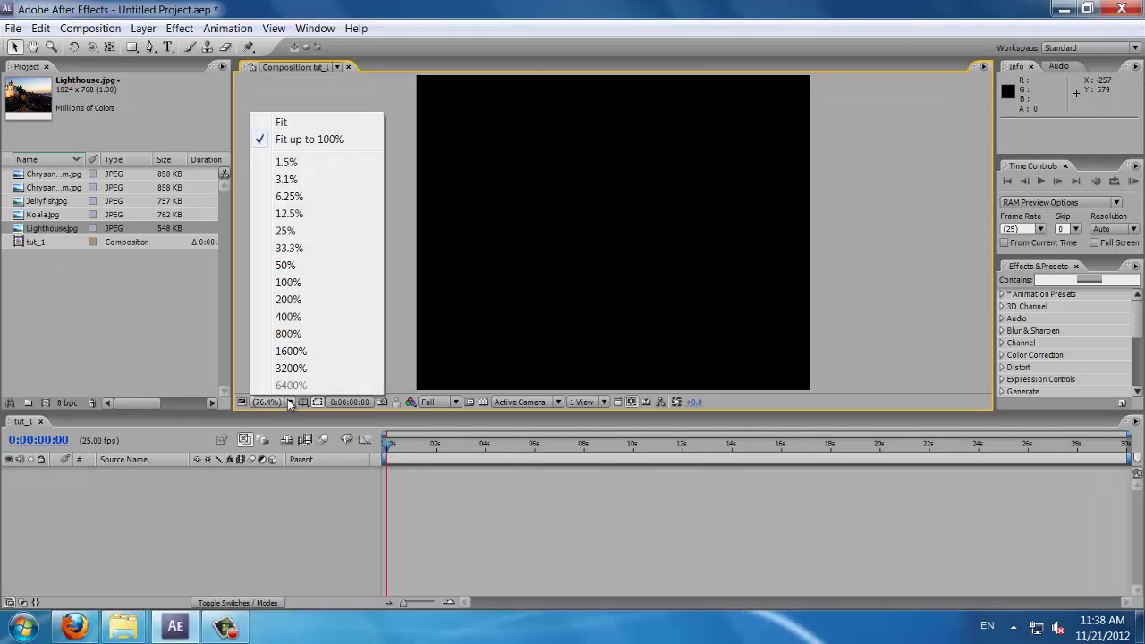
click(313, 126)
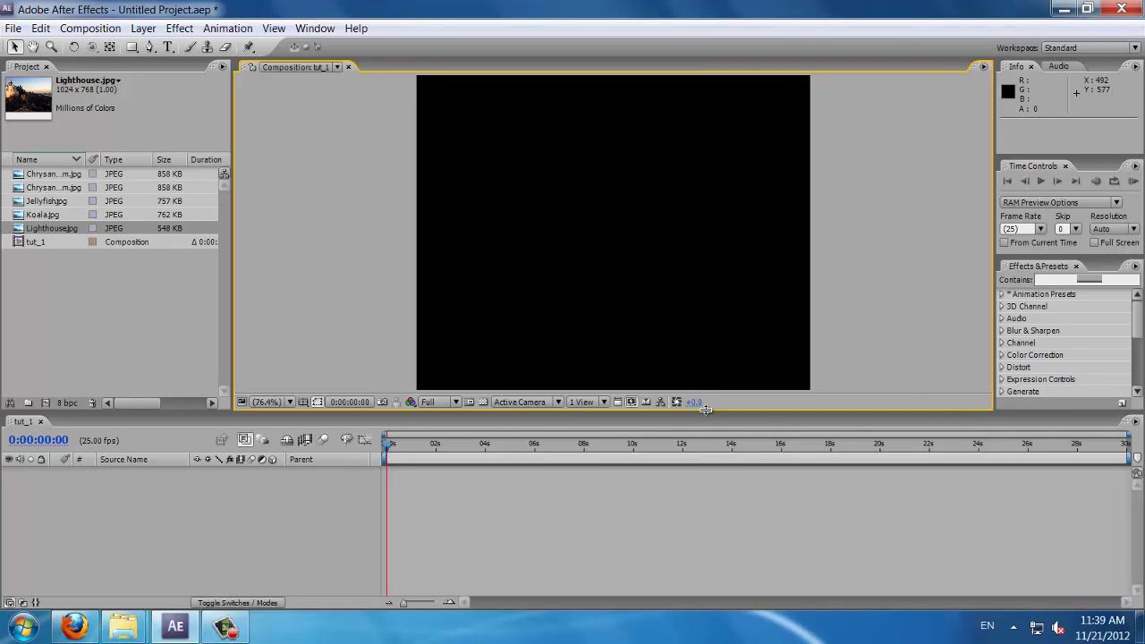
drag(704, 413, 698, 519)
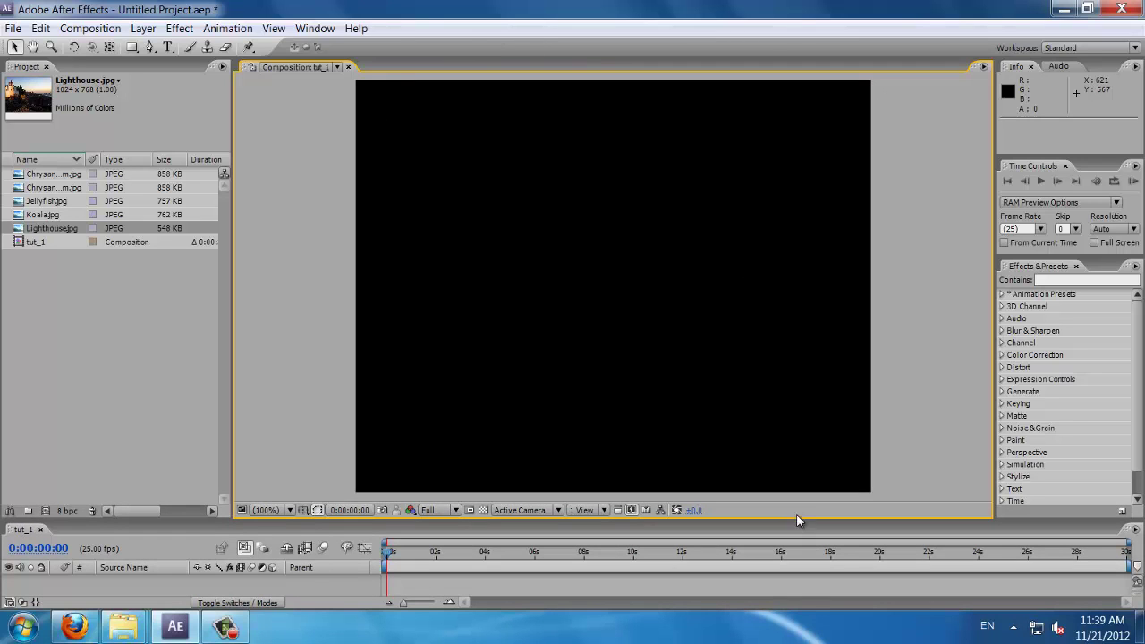
drag(796, 521, 771, 393)
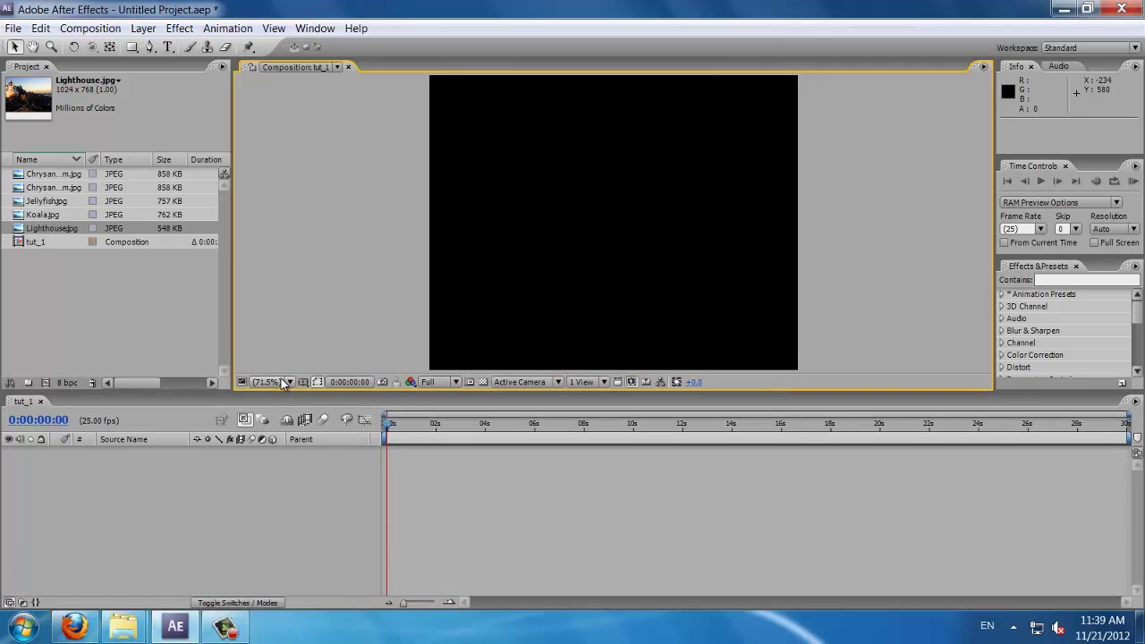
Set the composition viewer's magnification to 25%, and test it by slightly shrinking and enlarging the viewer's height
click(281, 381)
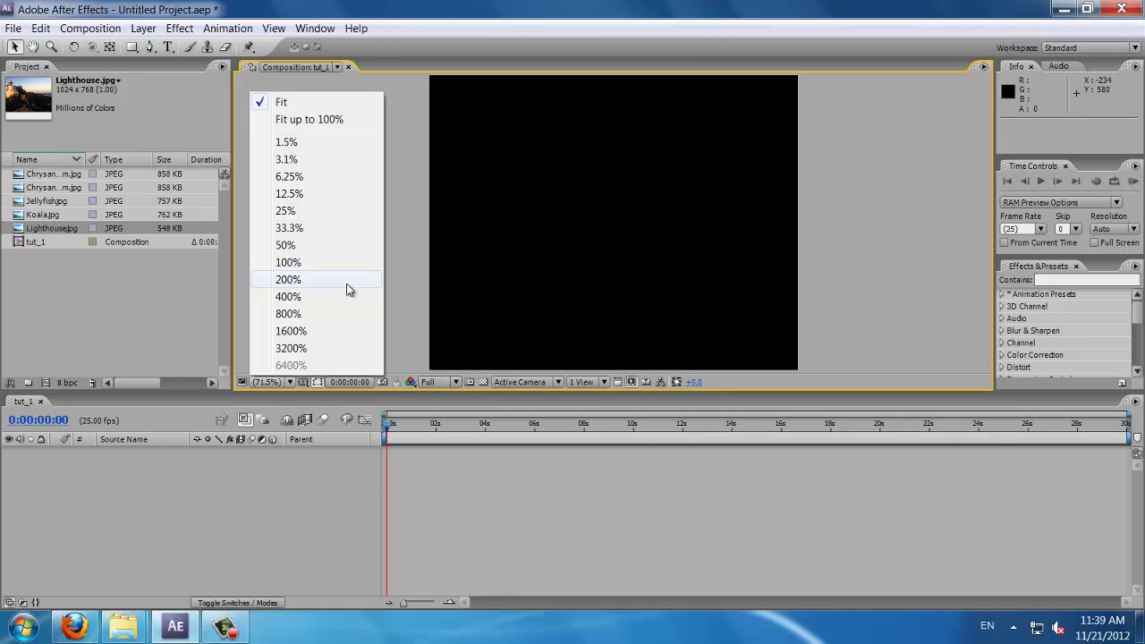
click(294, 215)
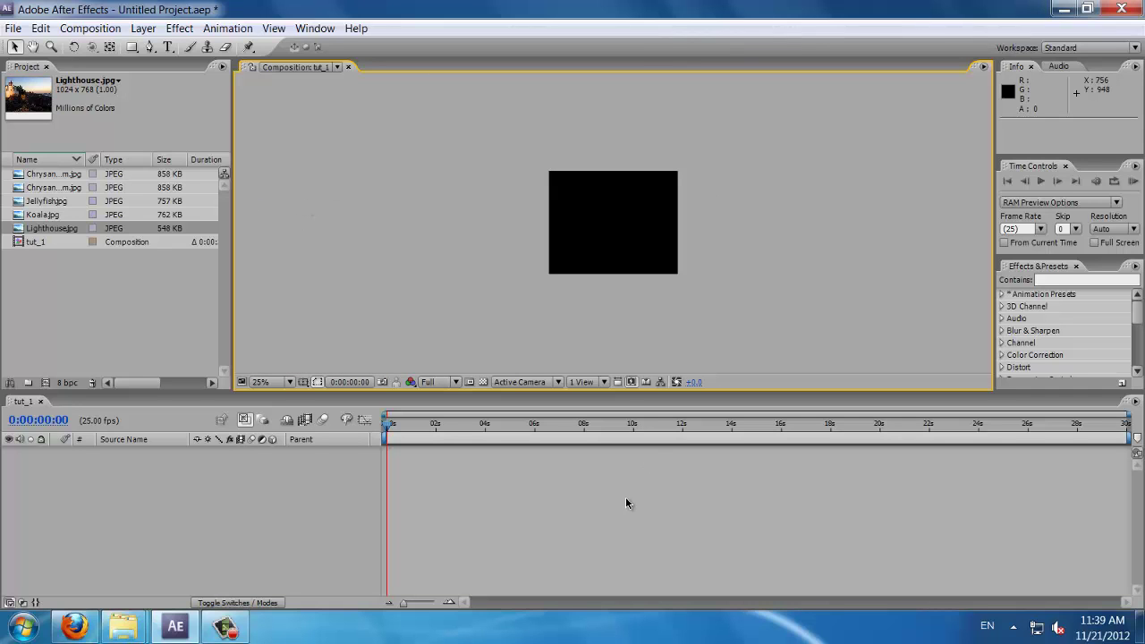
mouse_move(717, 391)
mouse_down()
mouse_move(718, 319)
mouse_move(717, 375)
mouse_up()
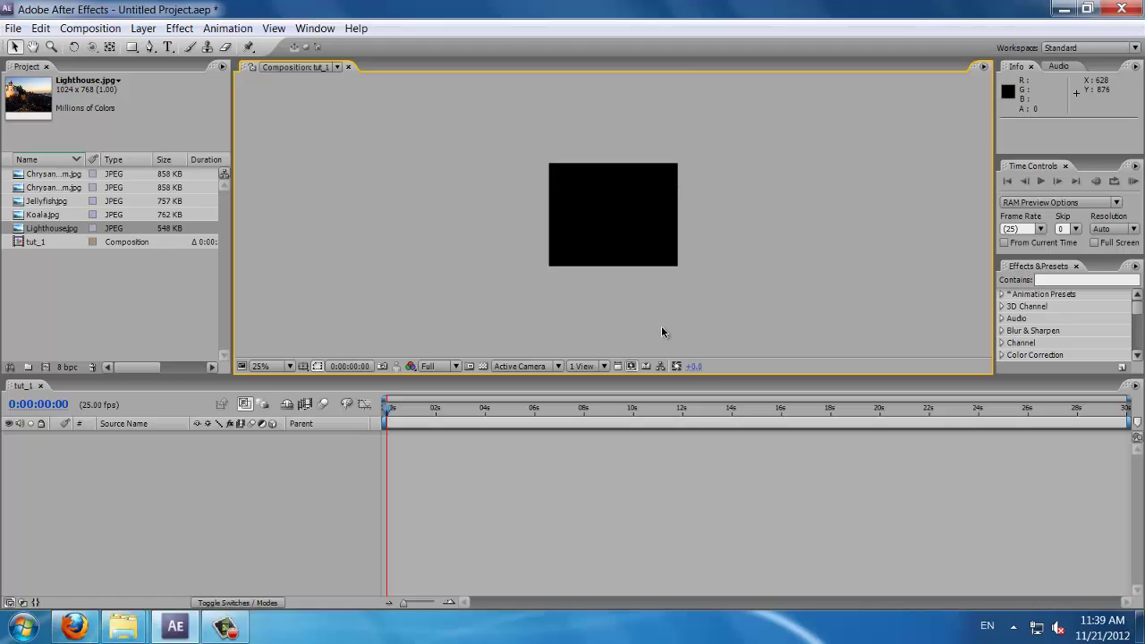
drag(695, 377, 695, 397)
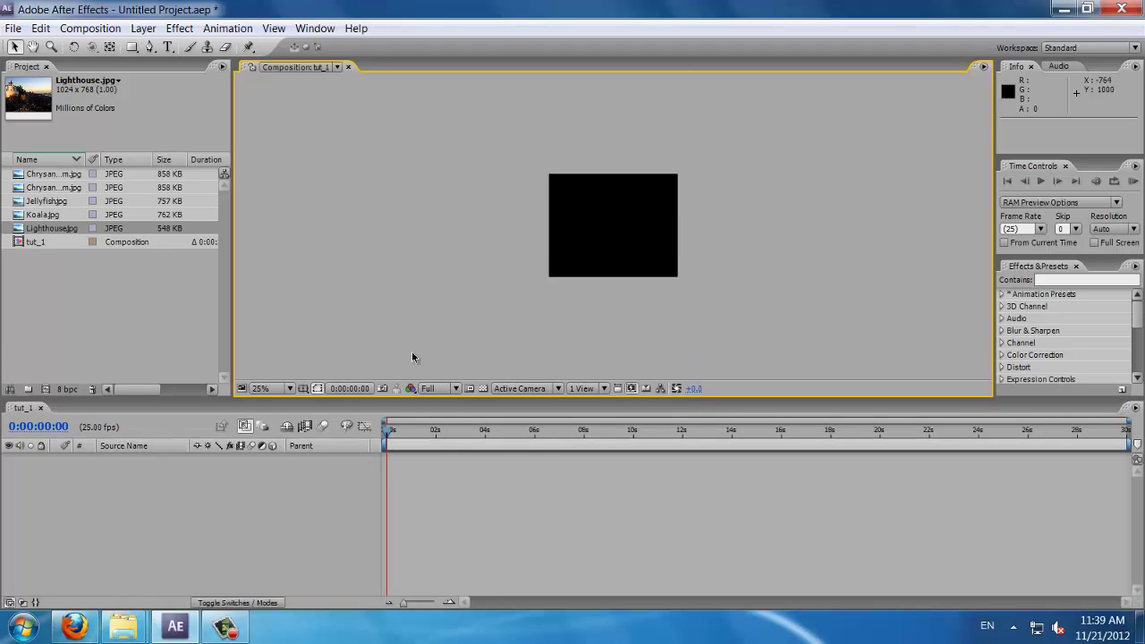
Show the Title/Action Safe margins over the tut_1 composition and set its magnification to Fit up to 100%
click(304, 390)
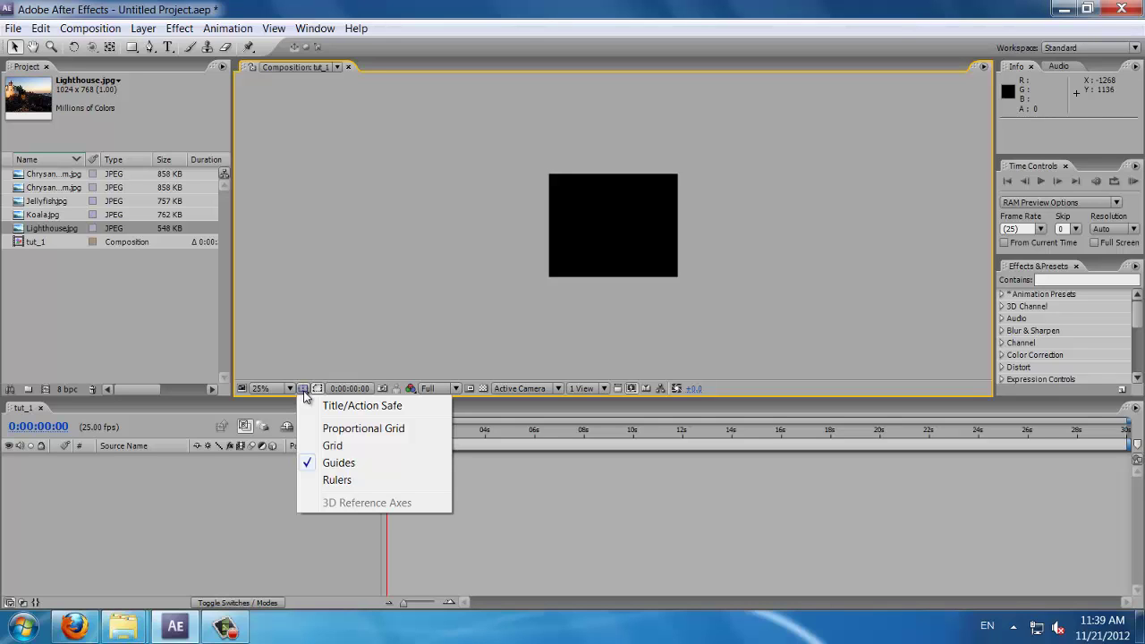
click(326, 407)
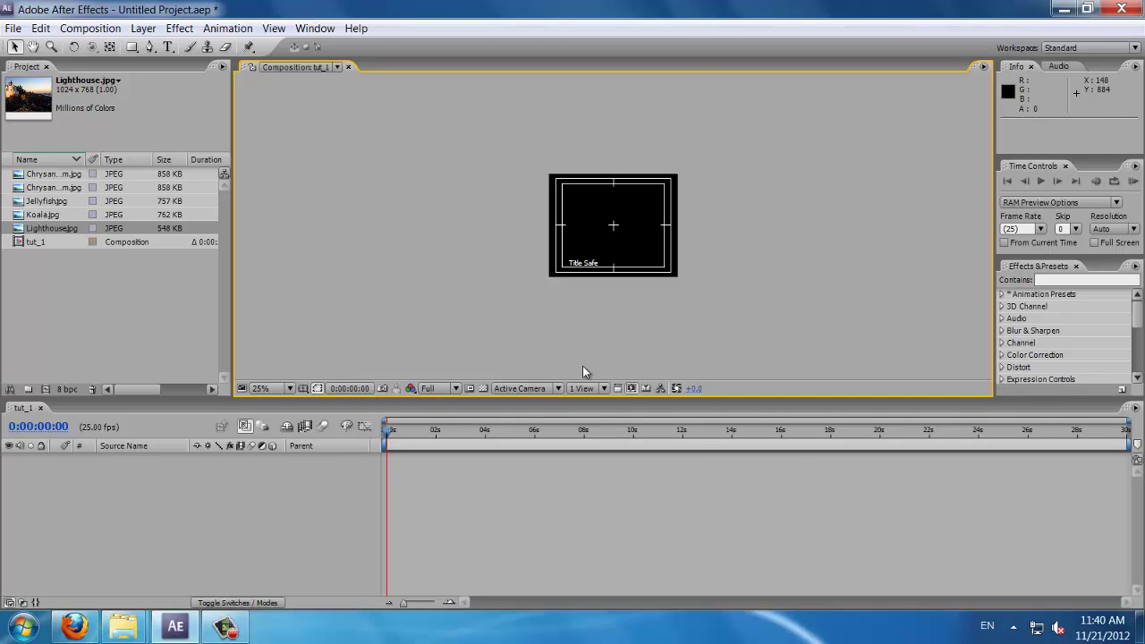
click(291, 388)
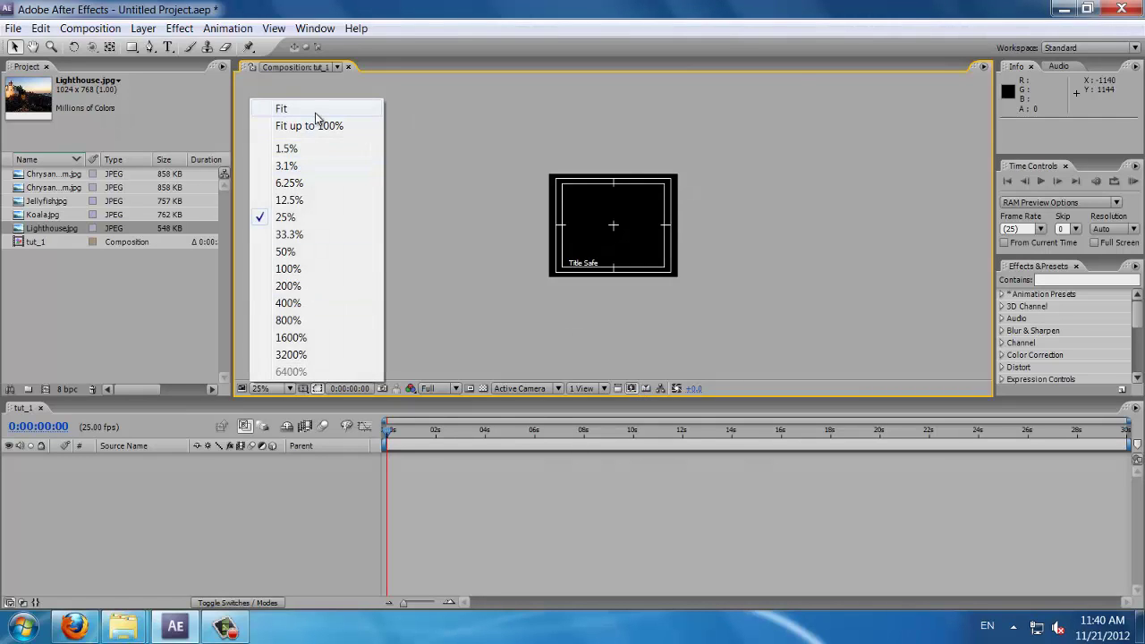
click(316, 124)
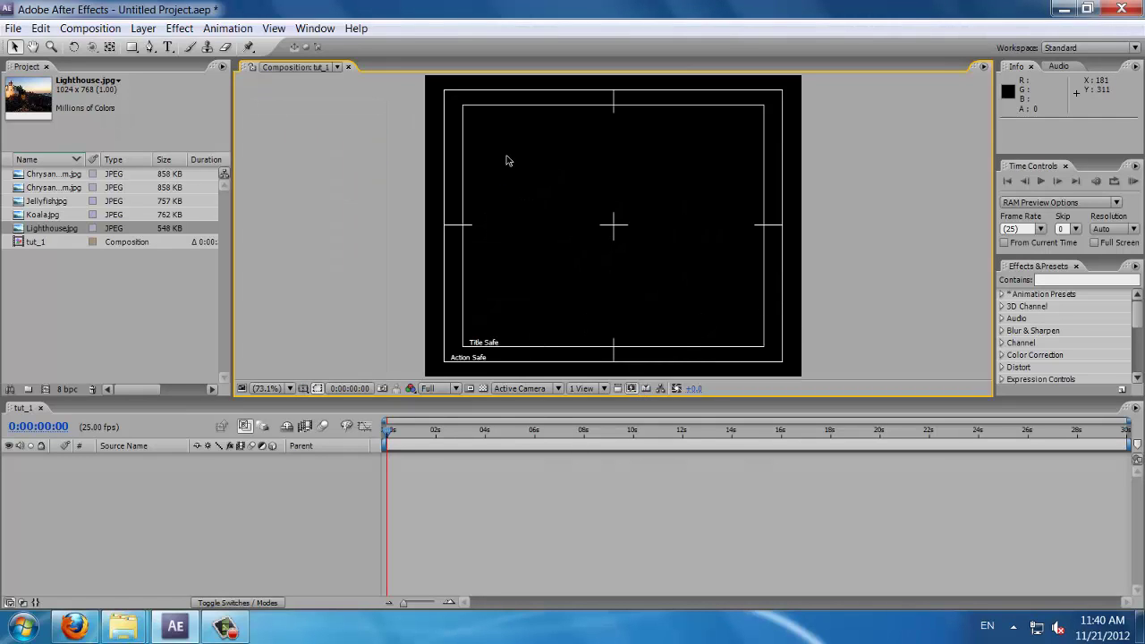
Hide the Title/Action Safe margins in the tut_1 composition viewer
click(303, 390)
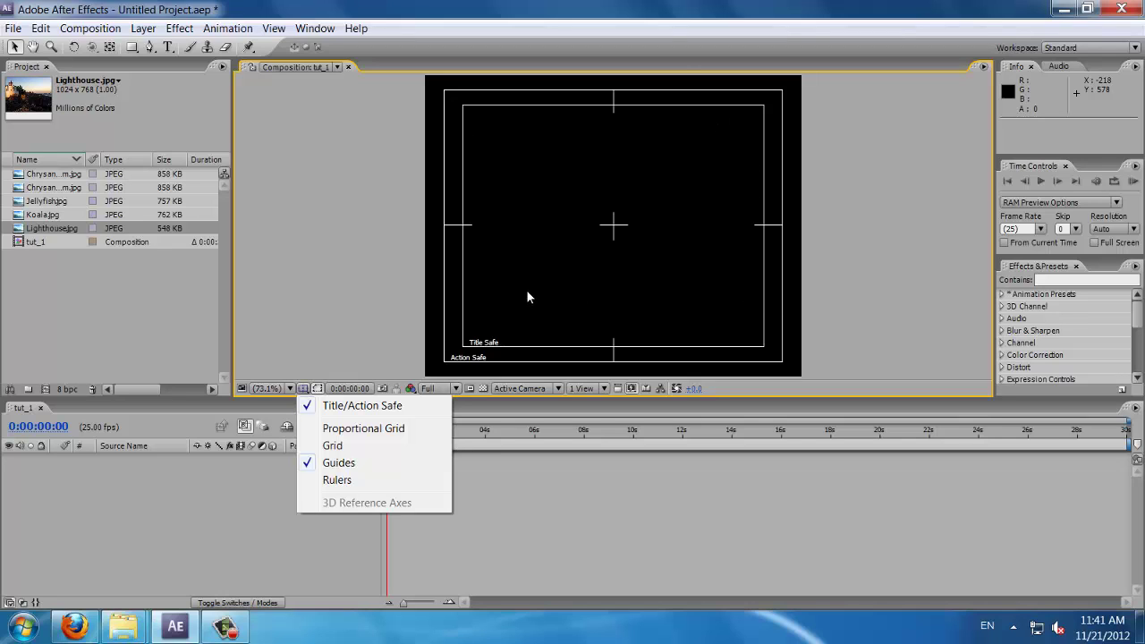
click(309, 392)
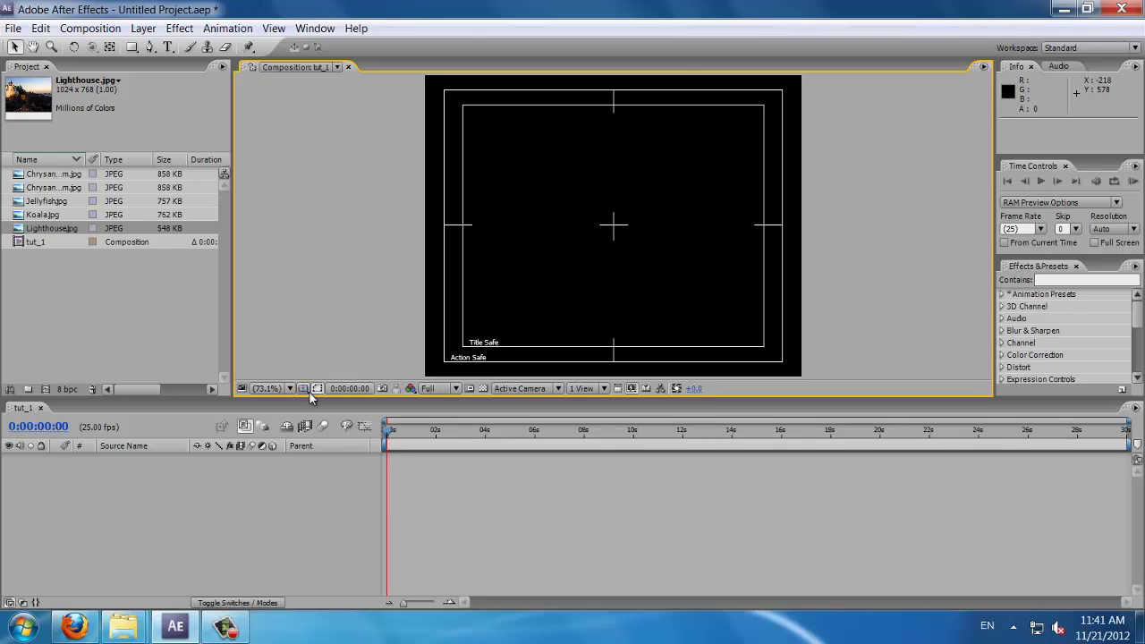
click(310, 395)
click(314, 402)
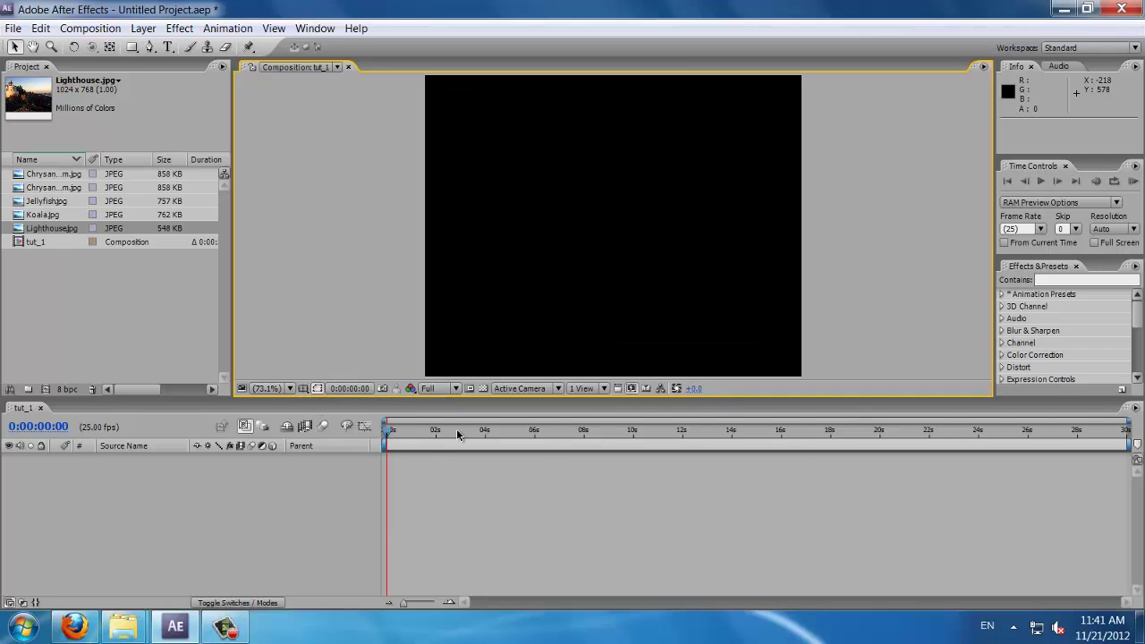
Move the current-time indicator of tut_1 to 0:00:03:11 and on to 0:00:15:15
drag(391, 431, 471, 430)
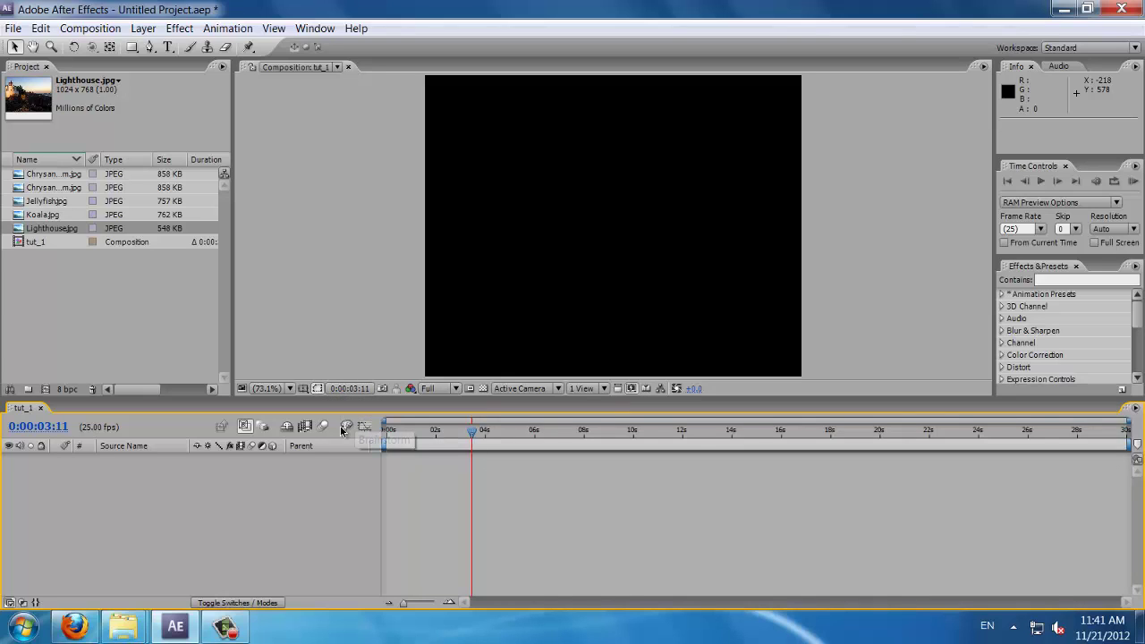
drag(473, 432, 771, 438)
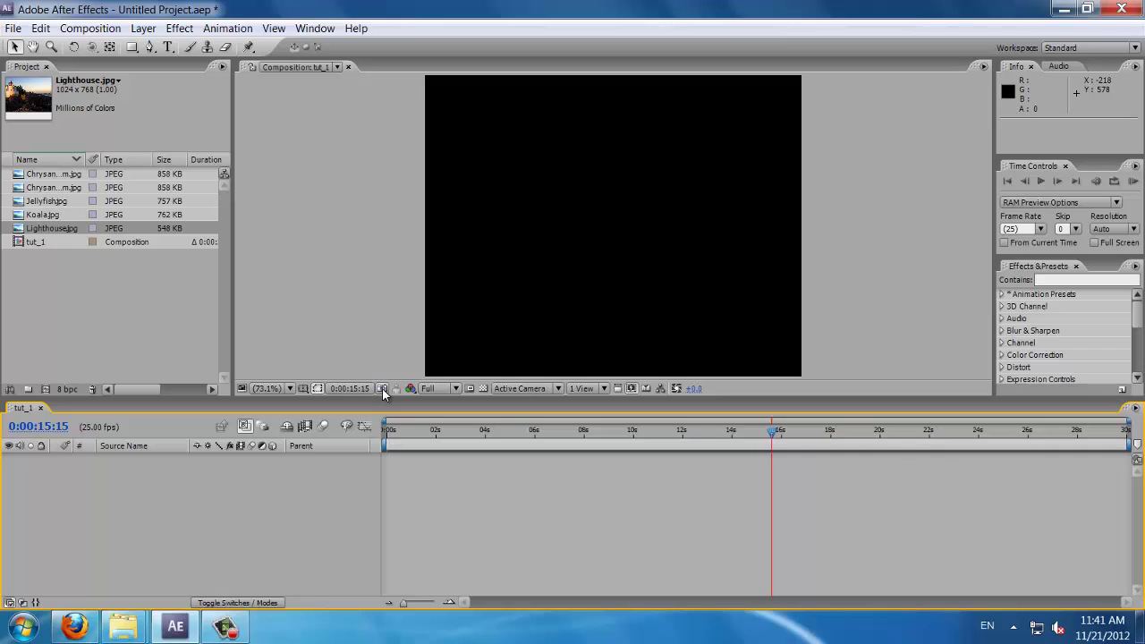
Examine the composition viewer's choices for preview resolution, 3D camera view and number of views, leaving the settings as they are
click(455, 389)
click(456, 394)
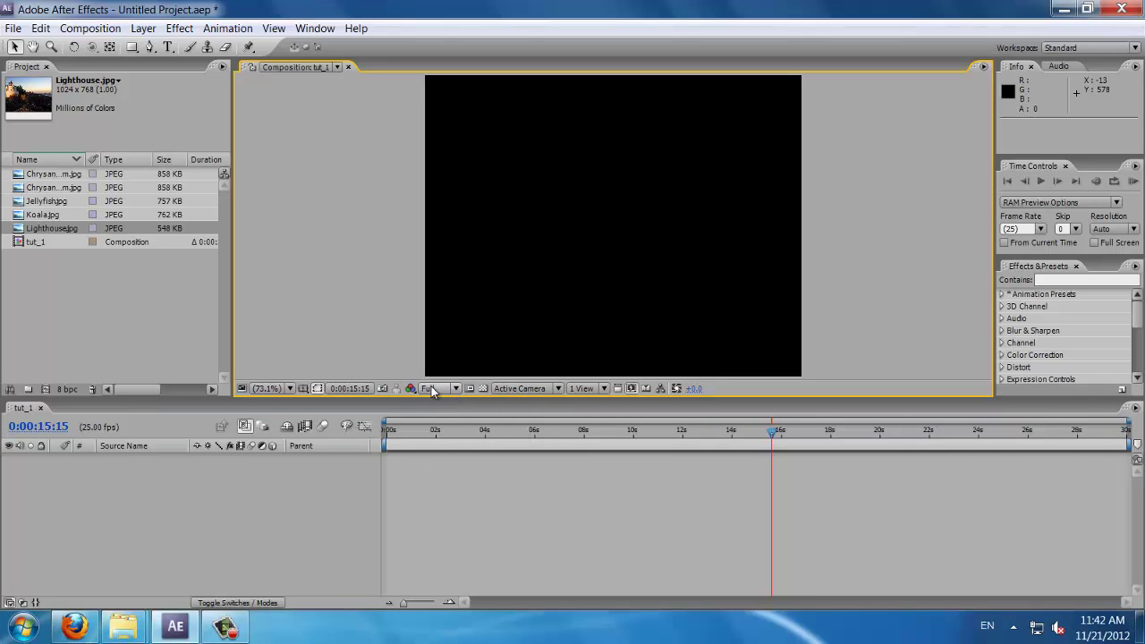
click(456, 389)
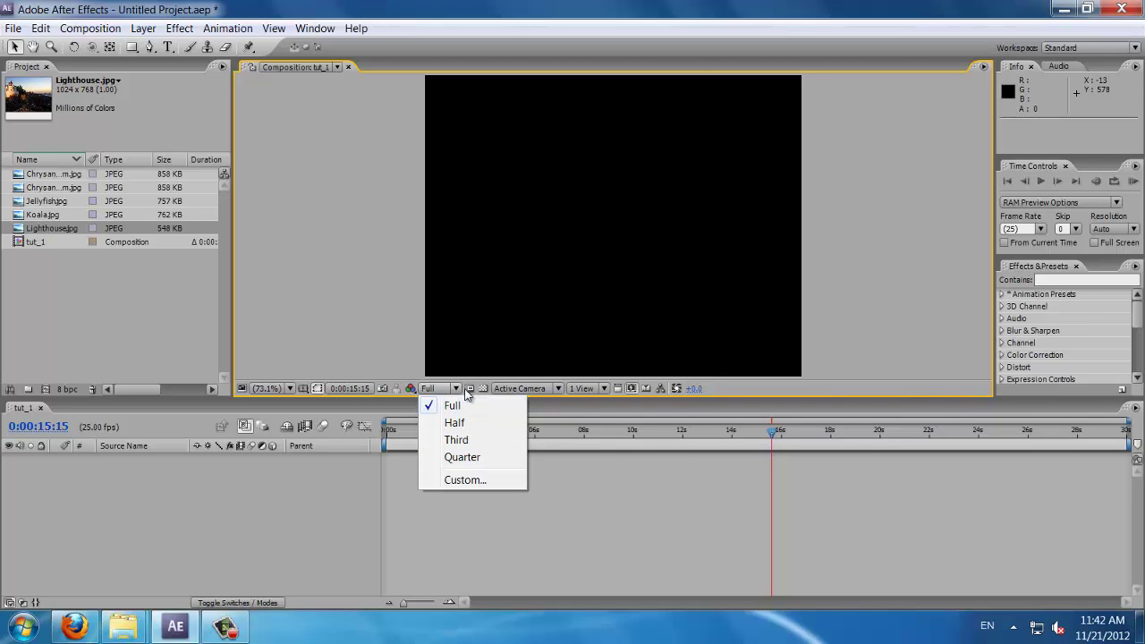
click(561, 391)
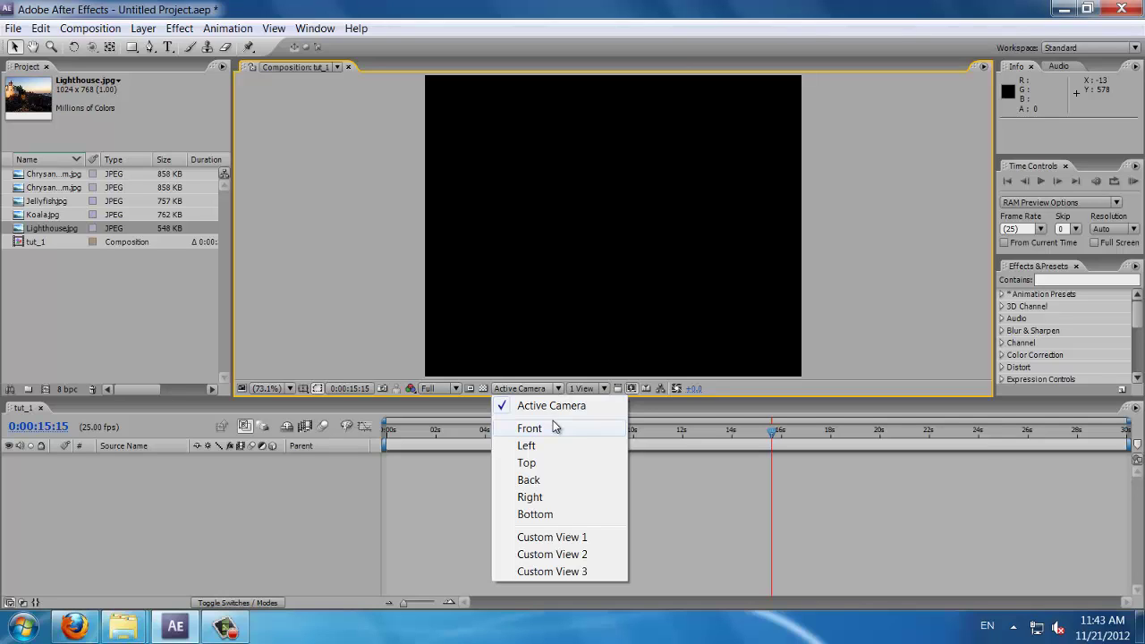
click(556, 390)
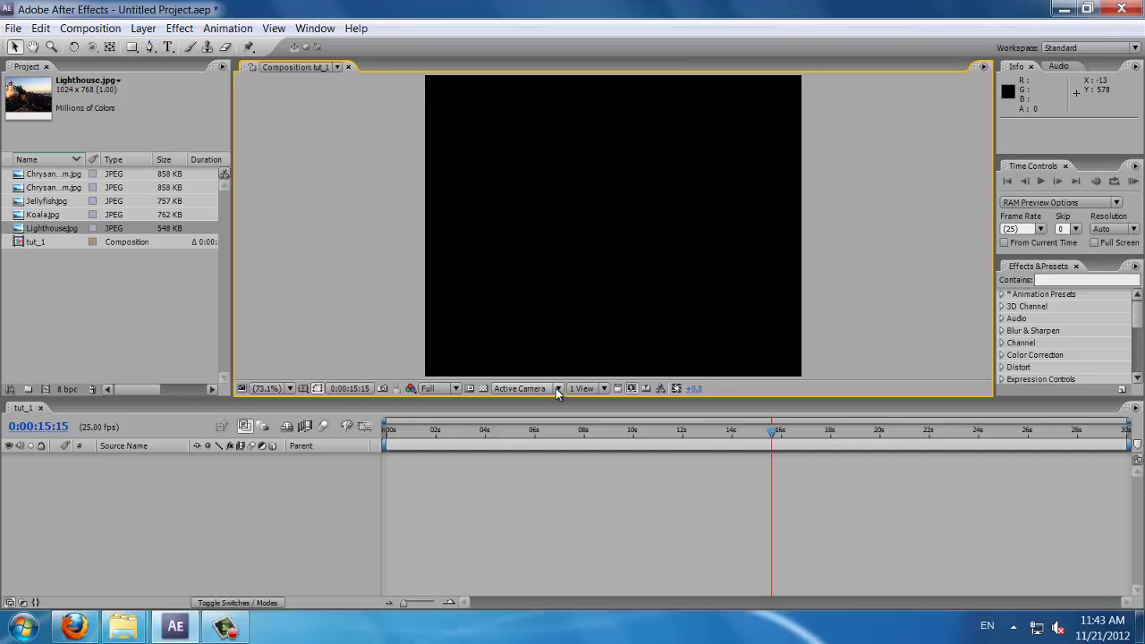
click(555, 388)
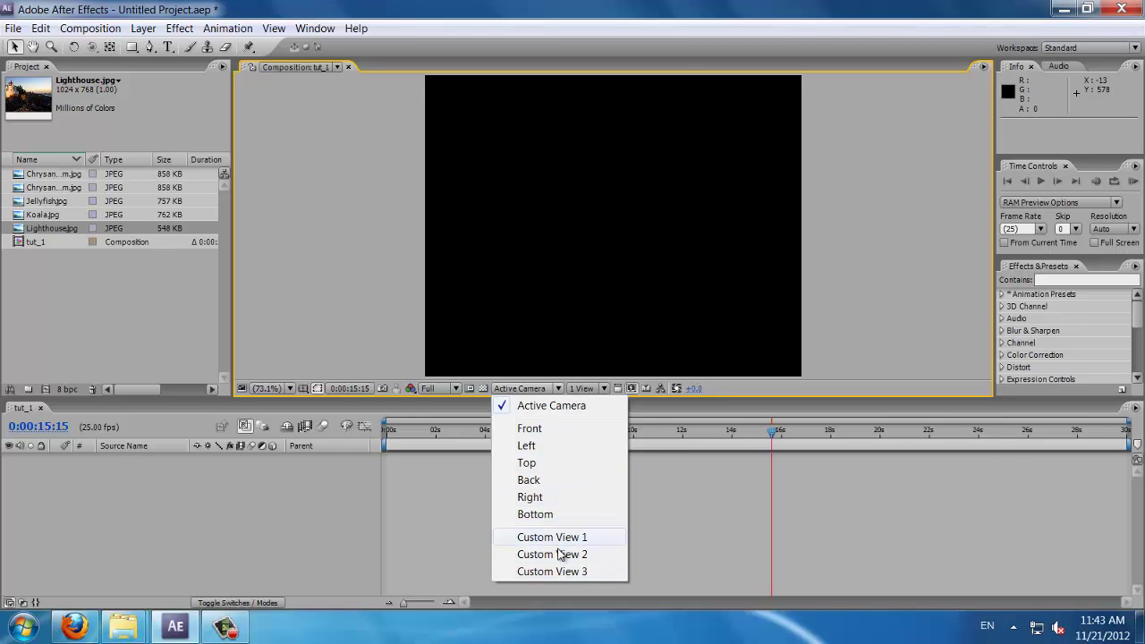
click(637, 526)
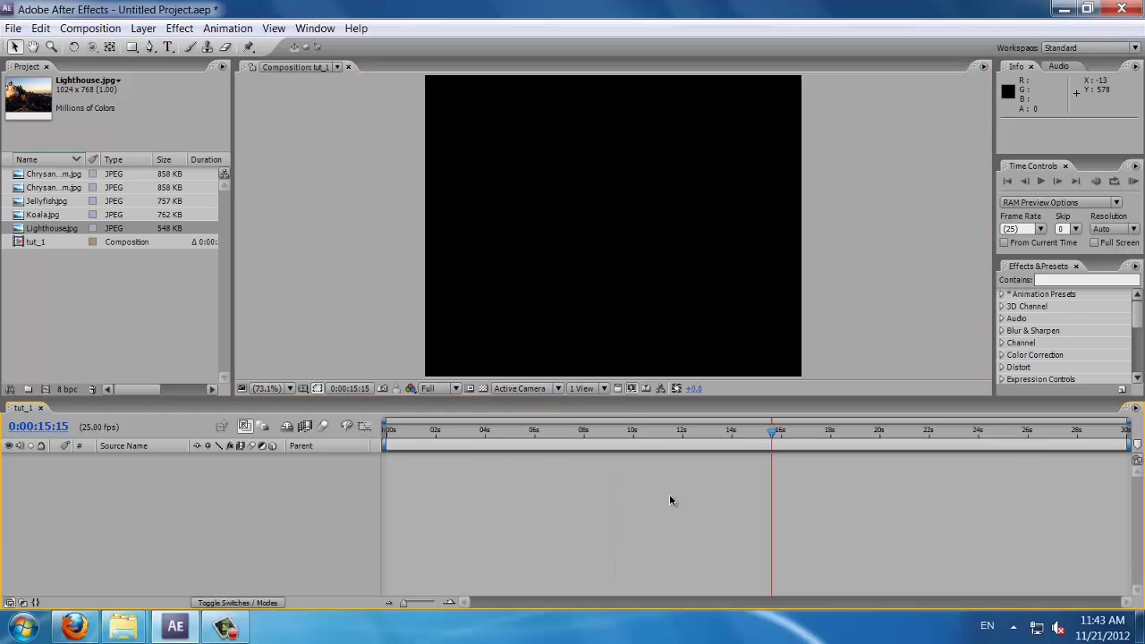
click(603, 389)
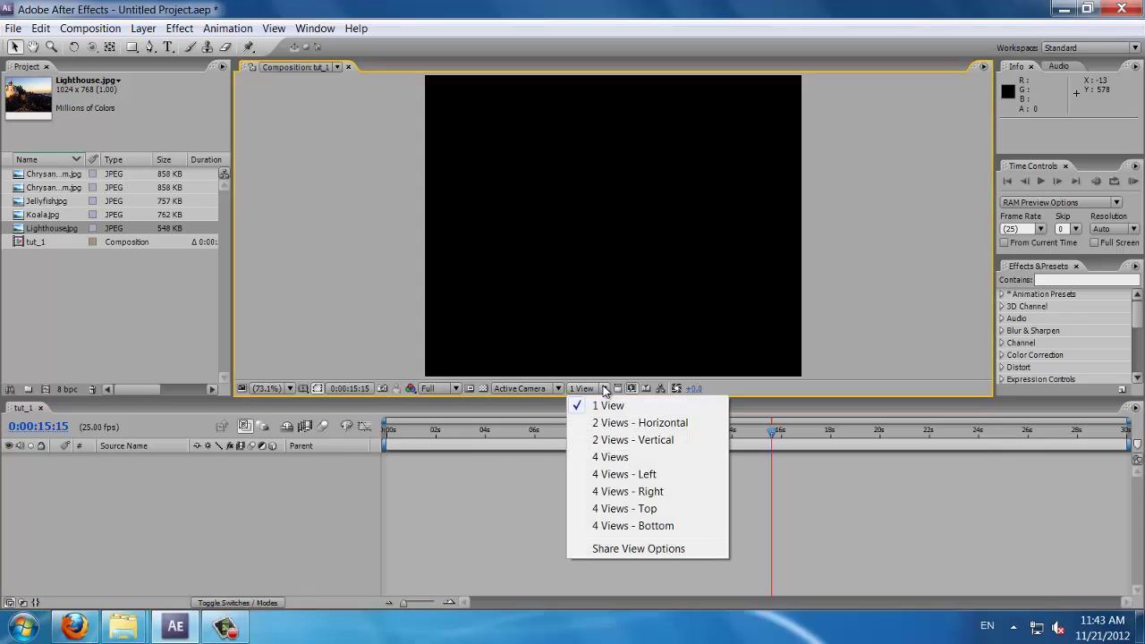
click(728, 387)
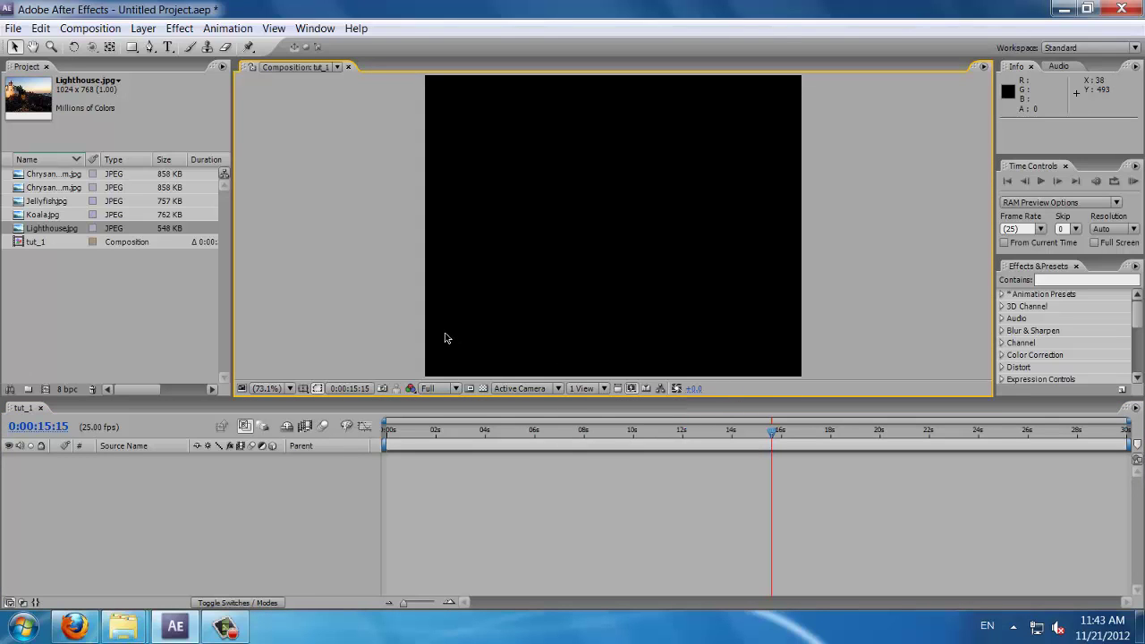